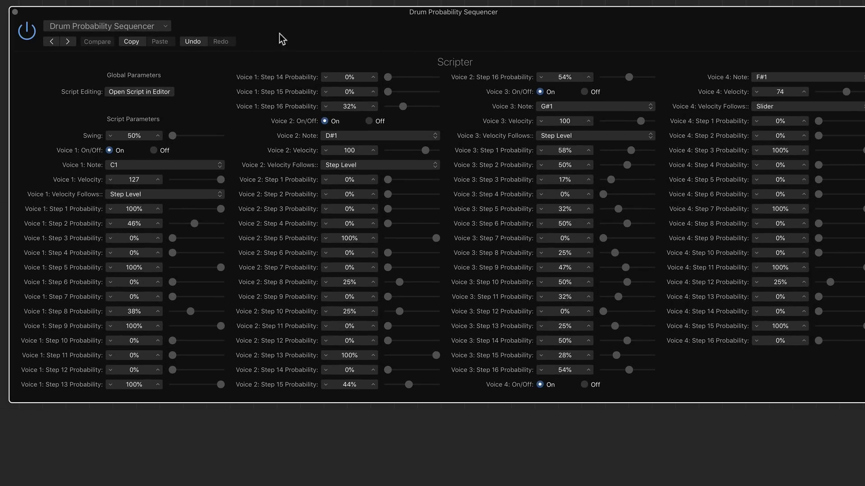
Step: Check the Scripter preset list without changing the script, then narrow the sequencer window
click(165, 28)
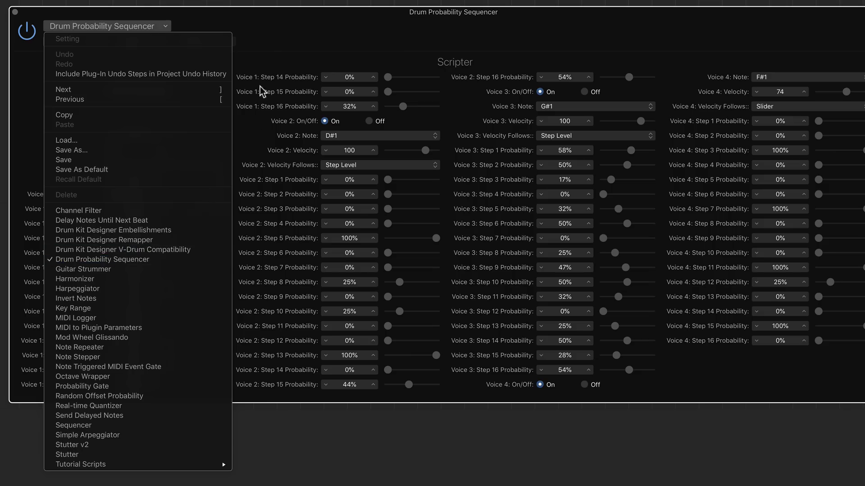
click(269, 56)
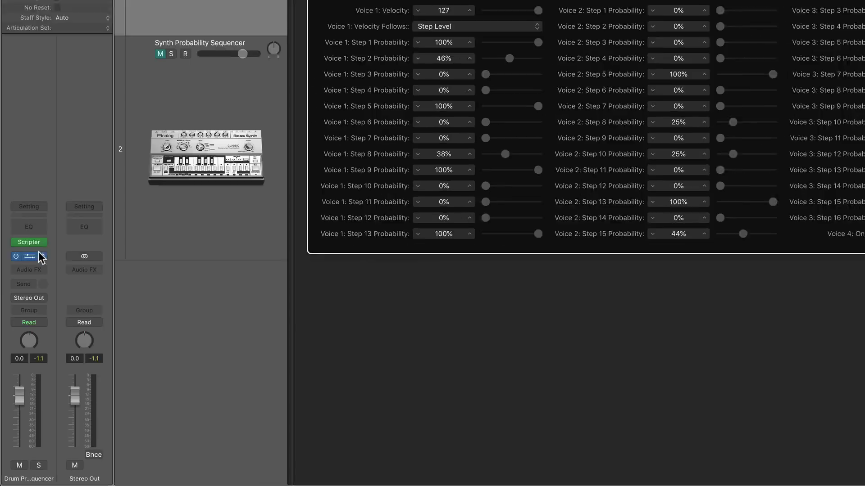
mouse_move(26, 331)
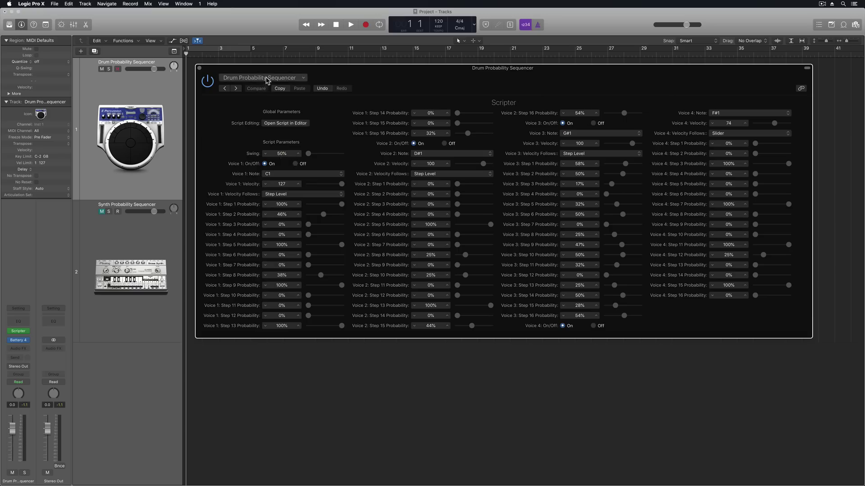
click(264, 78)
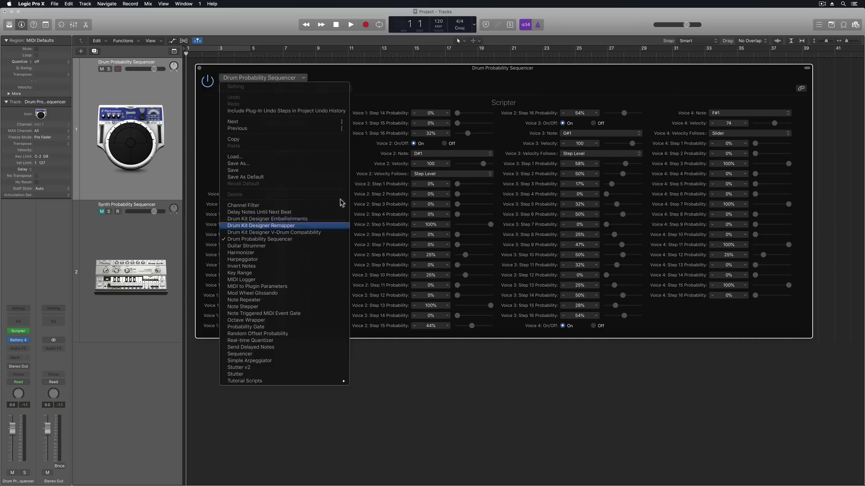
click(396, 77)
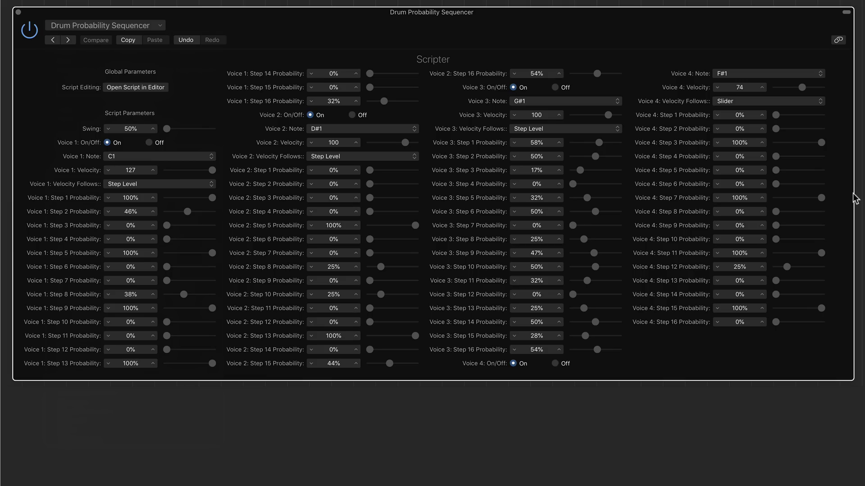
drag(854, 198, 862, 226)
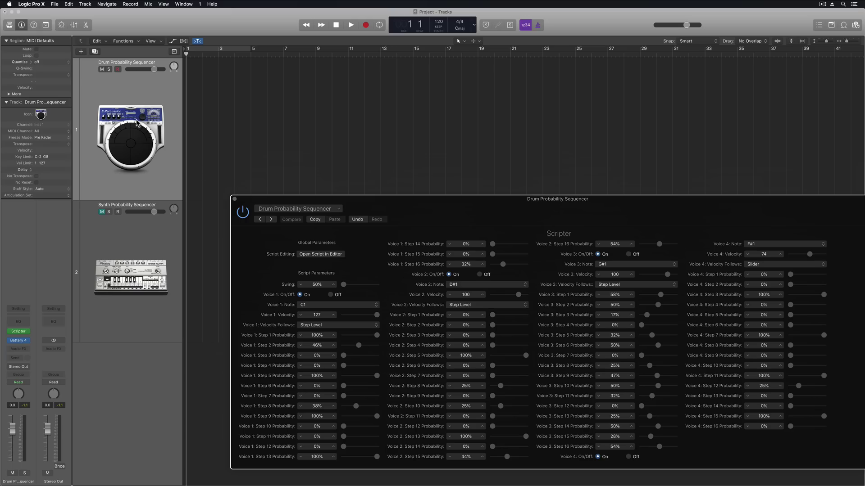
Step: Move the sequencer window up over the tracks and play the drum pattern to about bar 7
drag(269, 199, 243, 76)
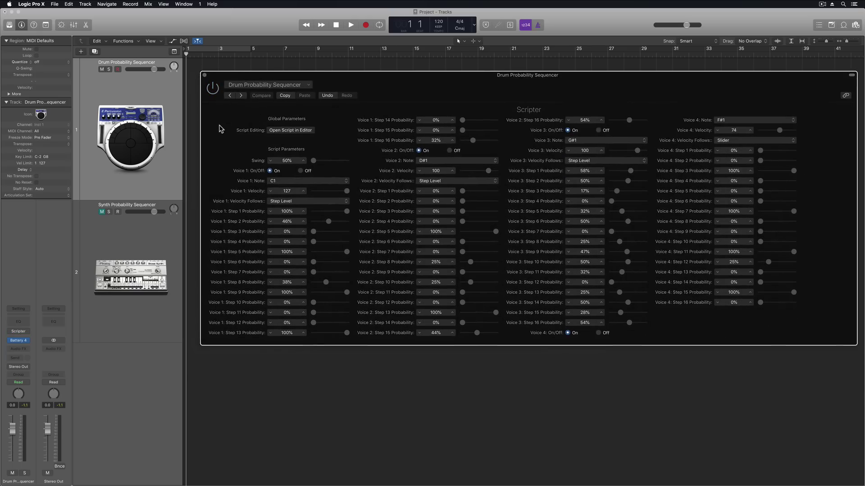
key(space)
key(space)
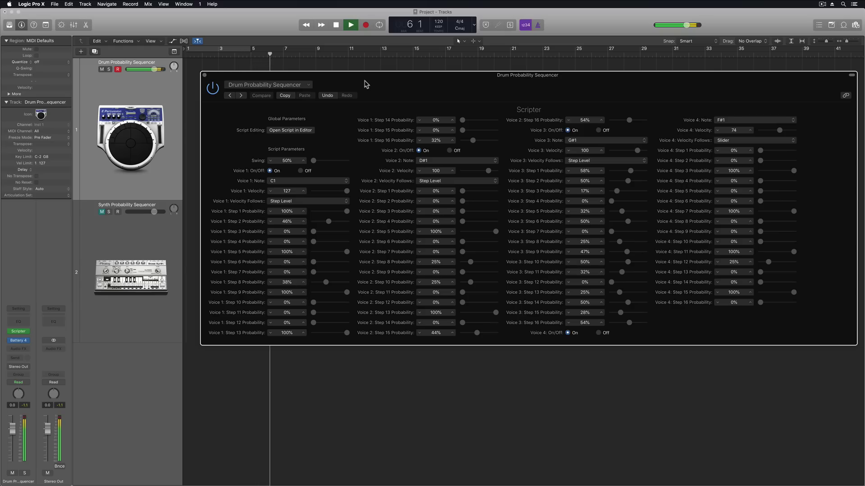
key(space)
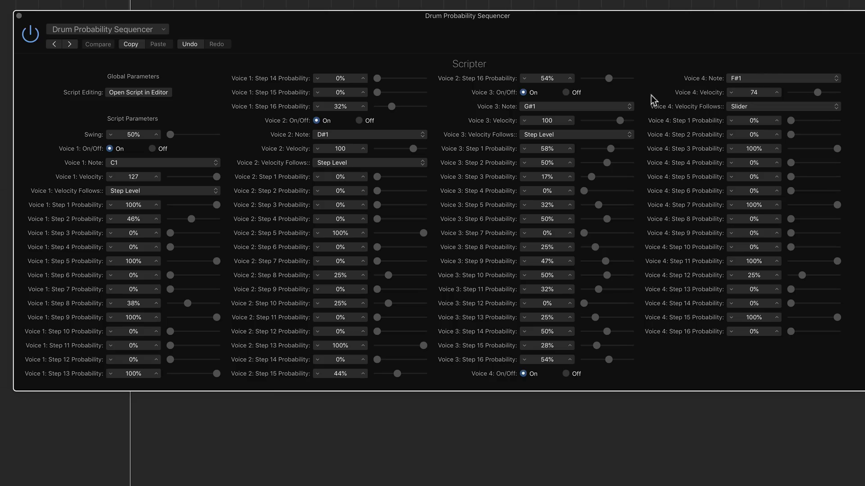
Step: Switch Voices 2, 3 and 4 off, leaving only Voice 1 on C1 active
click(363, 122)
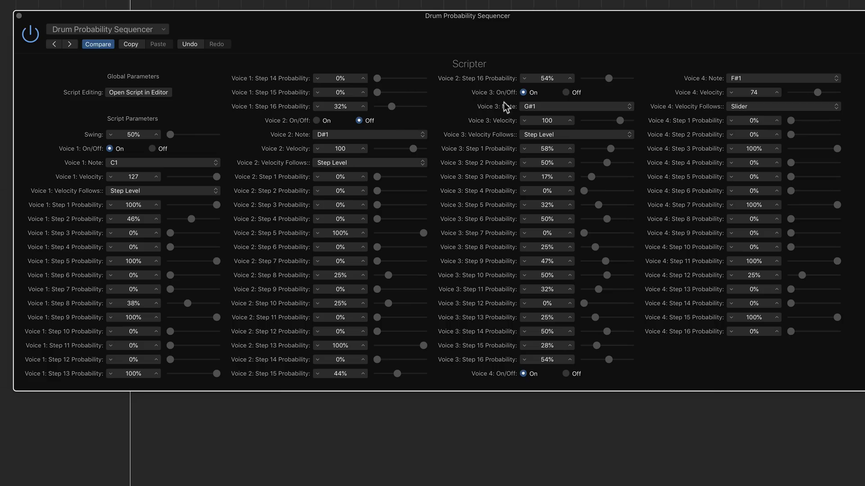
click(566, 93)
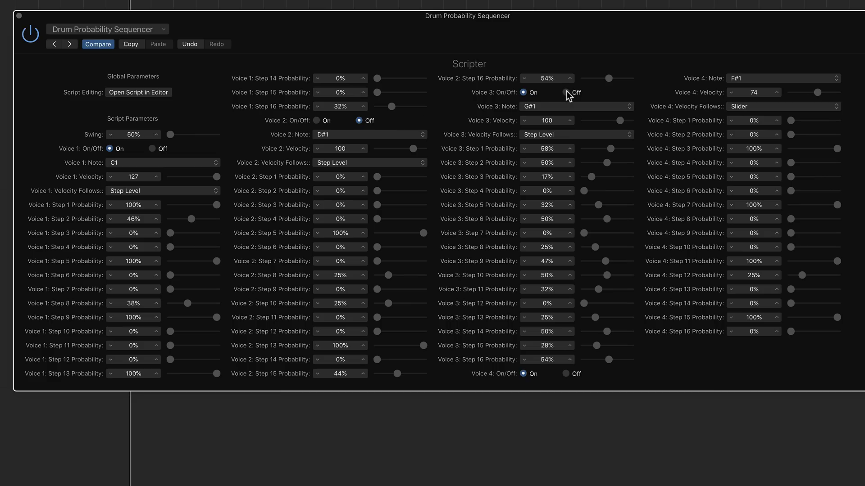
click(567, 374)
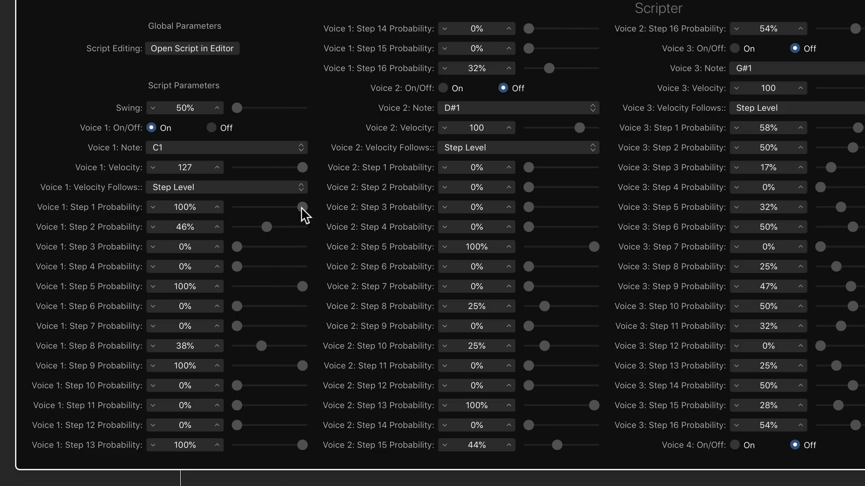
Step: Set Voice 1 steps 2, 8, 16, 13, 9, 5 and 1 to 0% probability
drag(266, 227, 228, 270)
drag(264, 345, 234, 346)
drag(549, 68, 433, 176)
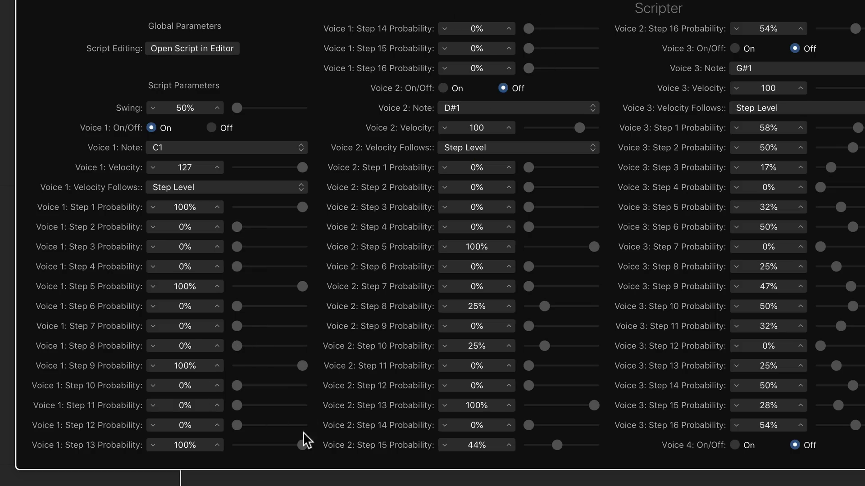
mouse_move(300, 443)
mouse_down()
mouse_move(260, 455)
mouse_move(230, 448)
mouse_up()
drag(302, 366, 193, 360)
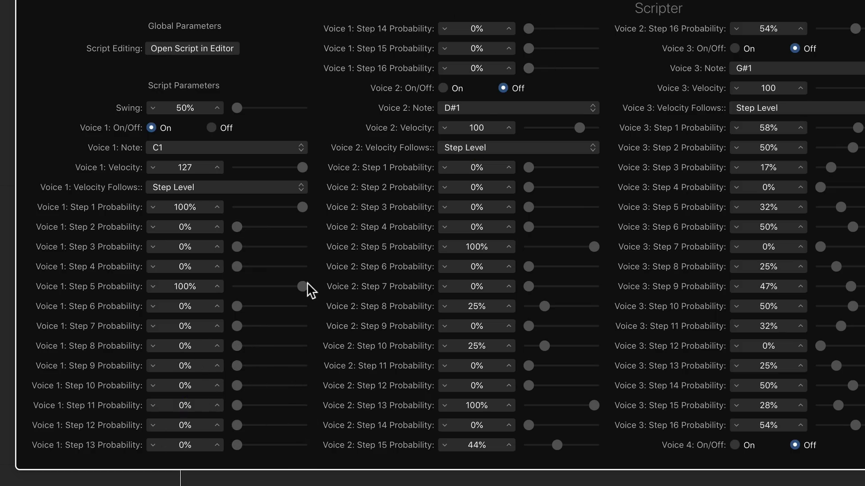
drag(303, 289, 235, 274)
drag(302, 207, 187, 211)
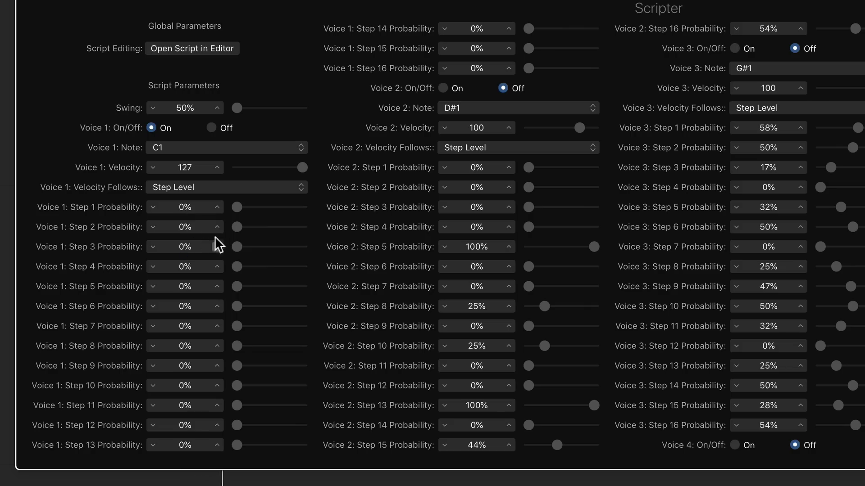
Step: Raise Voice 1 steps 1, 5, 9 and 13 to 100%, then drop step 5 to about 53%
drag(234, 206, 310, 207)
drag(238, 285, 312, 306)
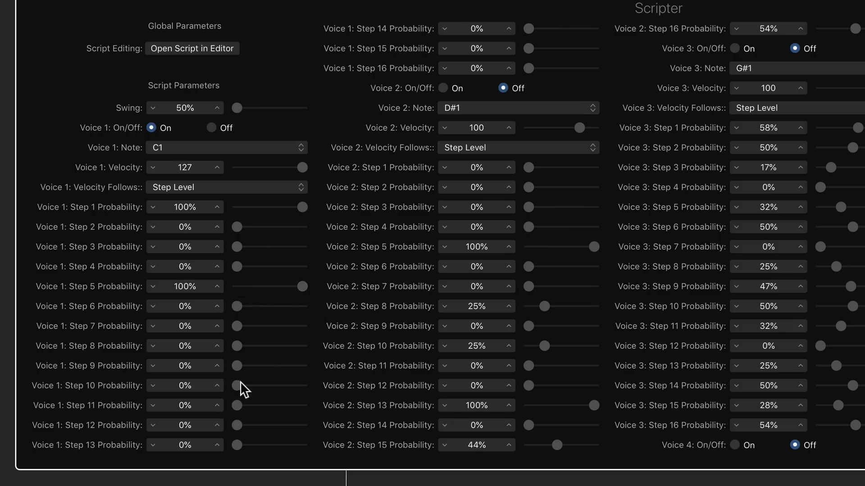
drag(237, 366, 321, 371)
drag(238, 445, 315, 445)
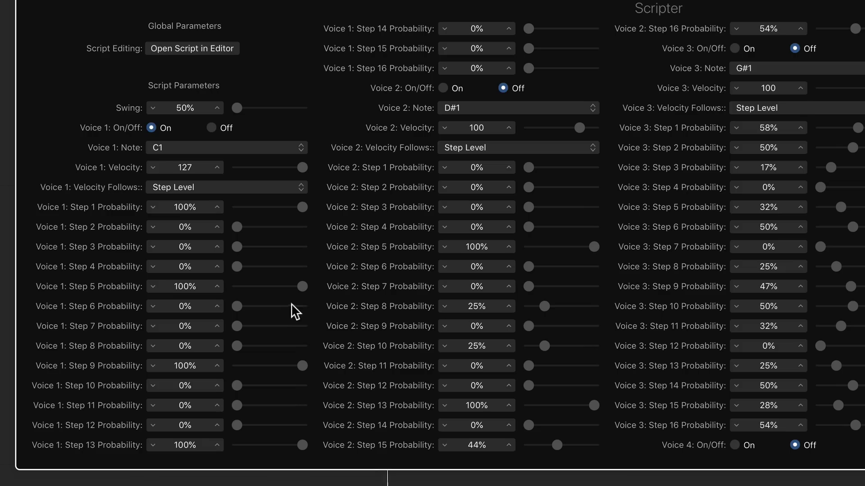
drag(300, 287, 269, 309)
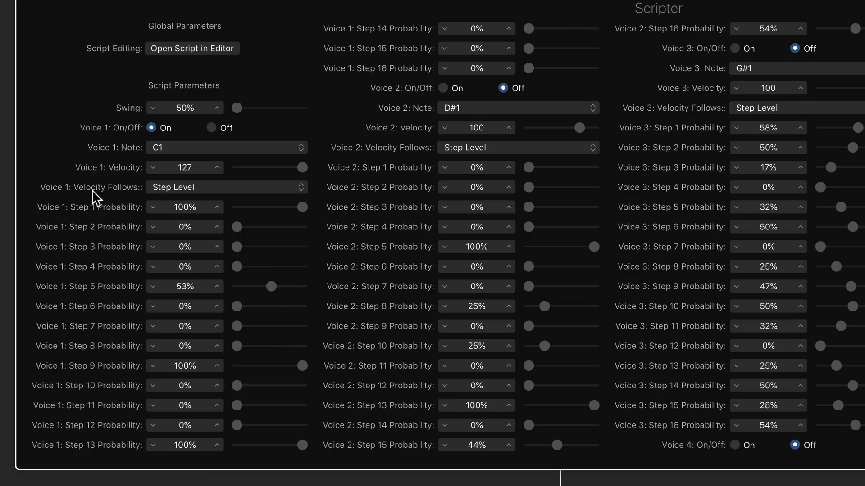
Step: Make Voice 1 velocity follow Slider, sweep velocity back to 127, and audition step 5 at 53%
click(189, 187)
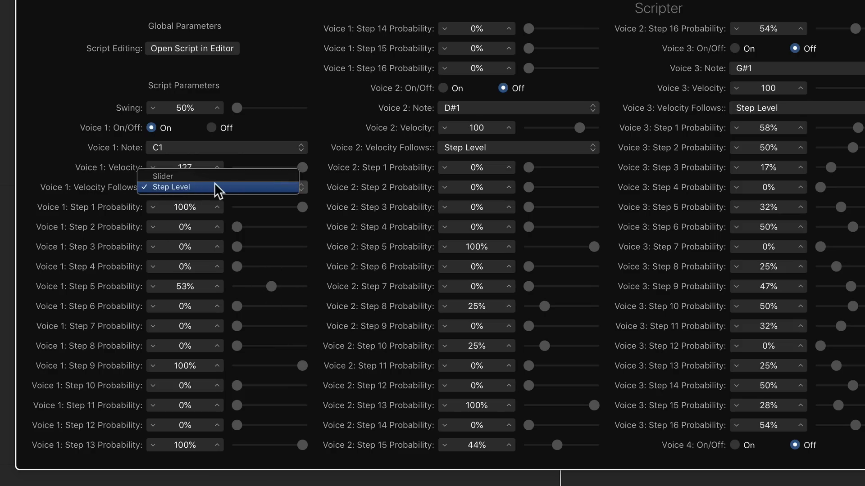
click(217, 177)
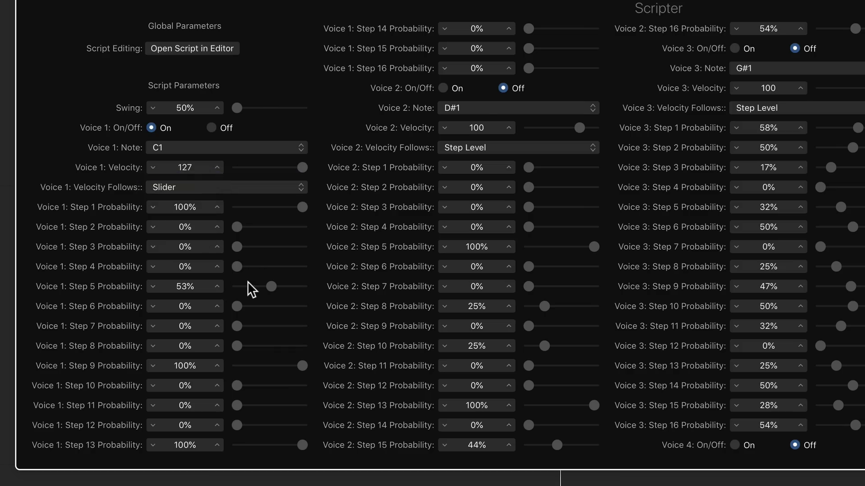
drag(301, 169, 247, 178)
mouse_move(275, 292)
mouse_down()
mouse_move(256, 292)
mouse_move(267, 291)
mouse_up()
Step: Return Voice 1 velocity to Step Level and set step 5 back to 100%
click(232, 189)
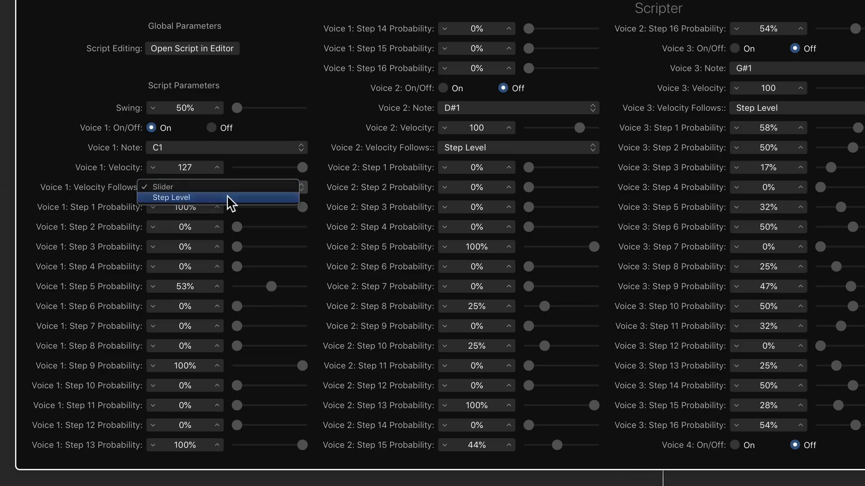
click(227, 197)
drag(270, 286, 314, 309)
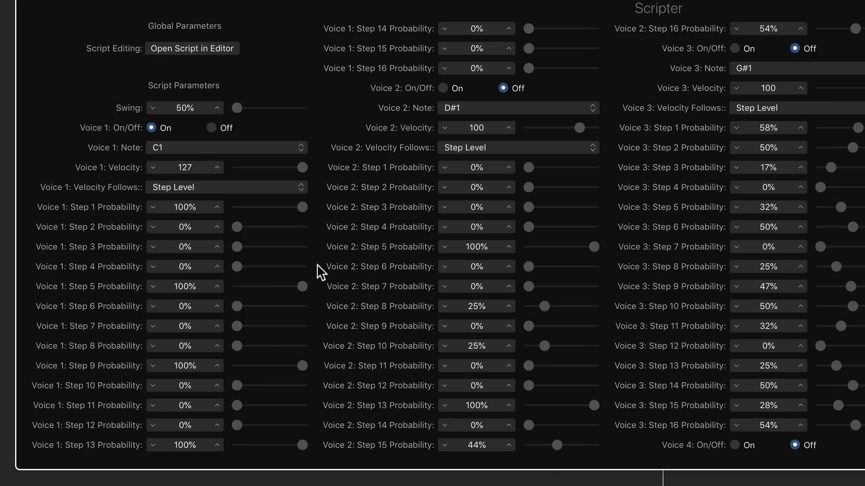
Step: Give Voice 1 steps 4, 7, 8, 12, 15 and 16 low probabilities (about 21–36%) and set swing to 66%
drag(246, 266, 251, 268)
click(250, 326)
click(249, 346)
drag(251, 347, 260, 347)
drag(240, 428, 250, 427)
drag(529, 68, 548, 68)
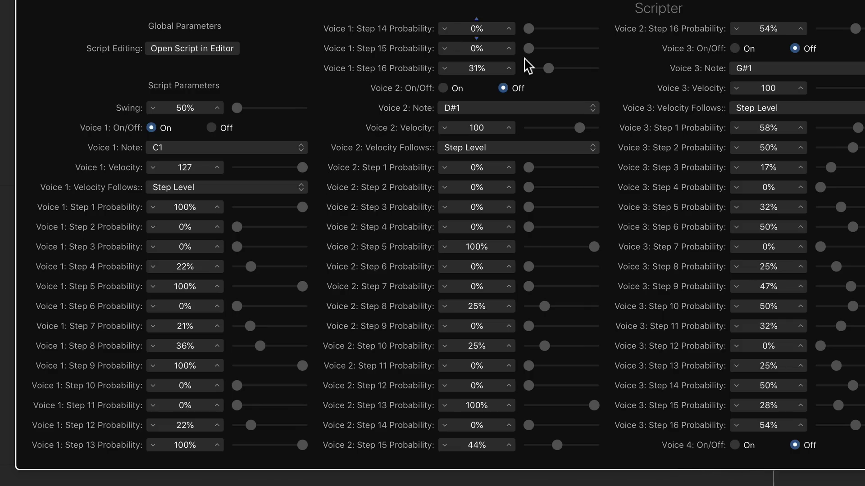
drag(528, 48, 567, 50)
mouse_move(247, 119)
mouse_down()
mouse_move(299, 119)
mouse_move(233, 119)
mouse_move(283, 112)
mouse_move(265, 120)
mouse_up()
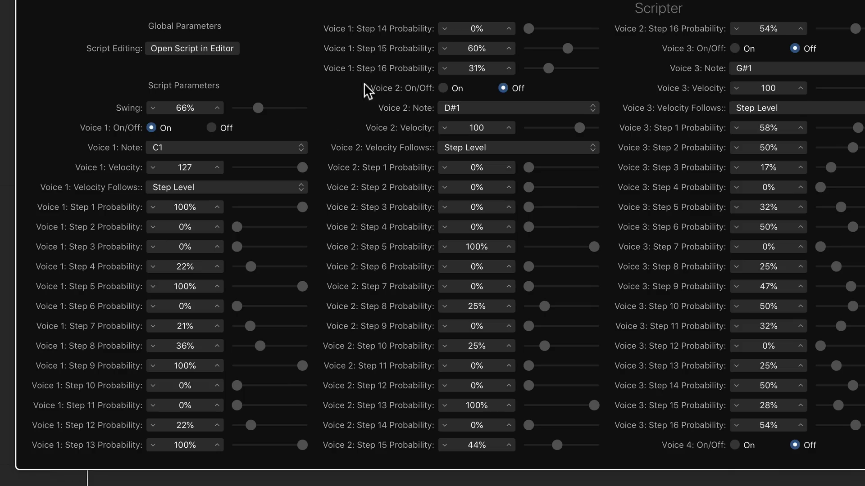
Step: Turn Voice 2 back on and, after trying D1, set its note back to D#1
click(445, 89)
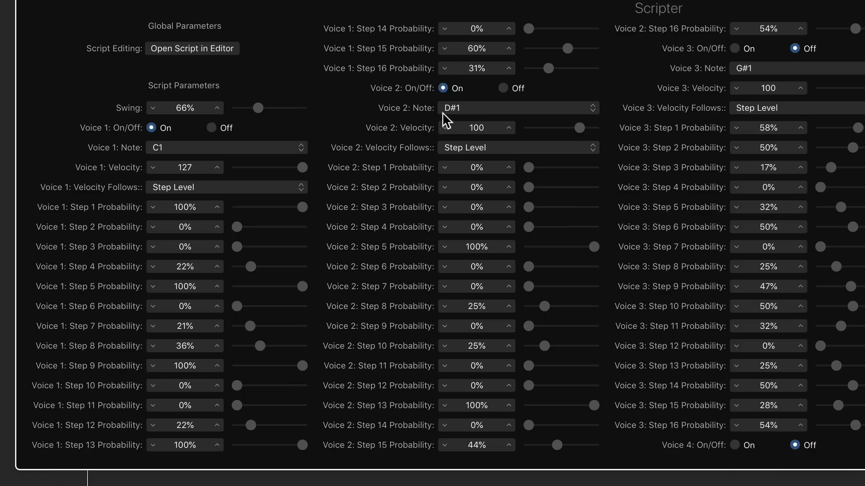
click(454, 110)
click(457, 96)
click(456, 110)
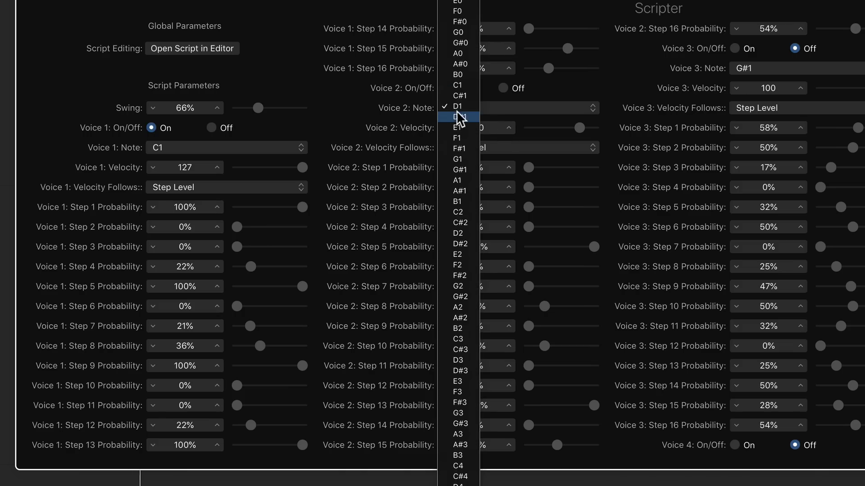
click(556, 91)
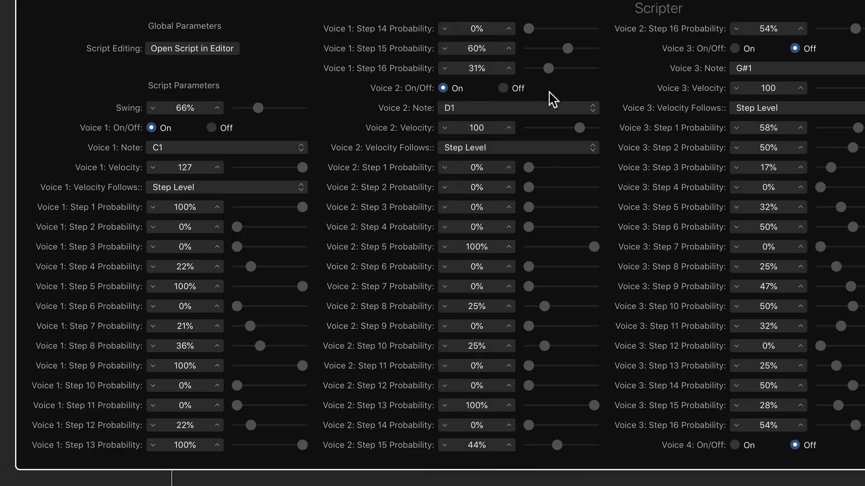
click(508, 107)
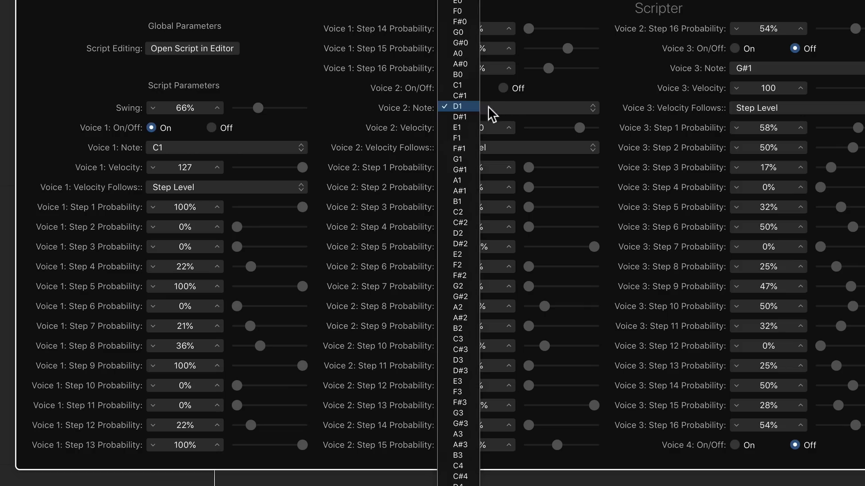
click(474, 115)
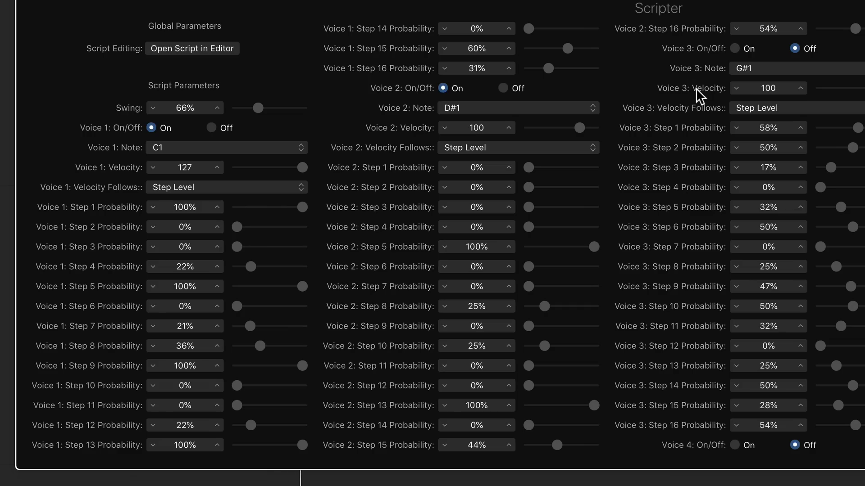
Step: Turn Voices 3 and 4 back on and raise Voice 4 steps 6 and 9 to 100%
click(734, 49)
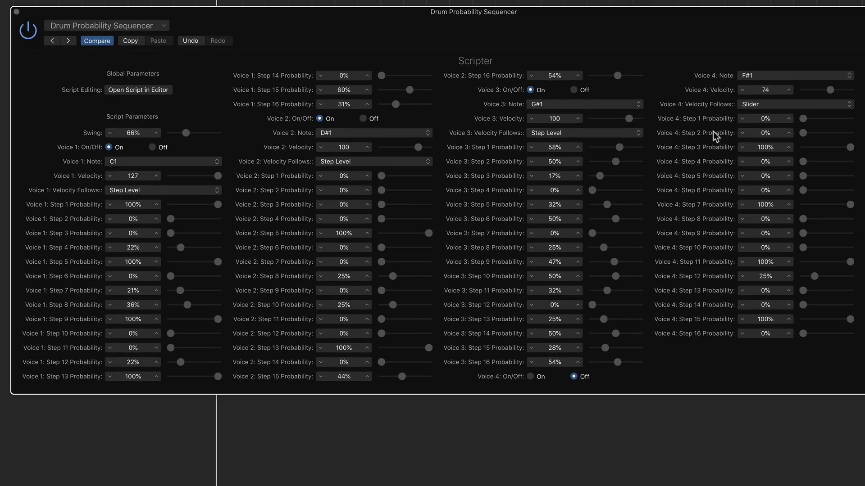
click(531, 376)
drag(811, 191, 849, 190)
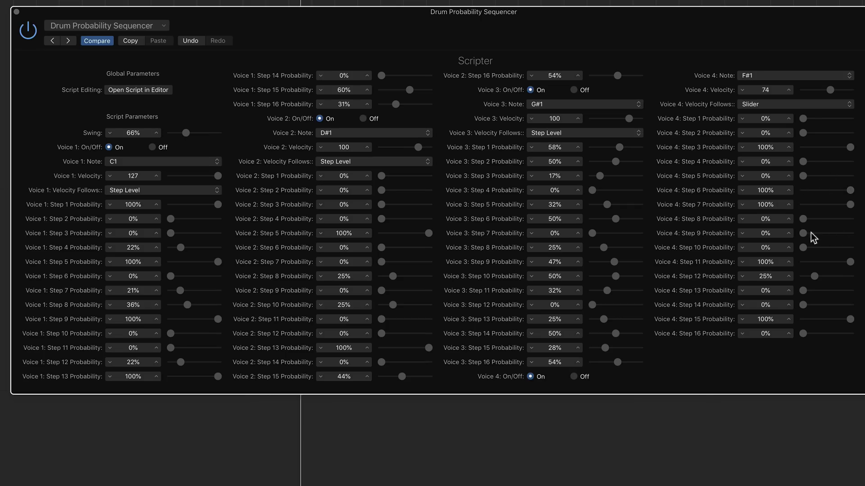
drag(806, 234, 851, 234)
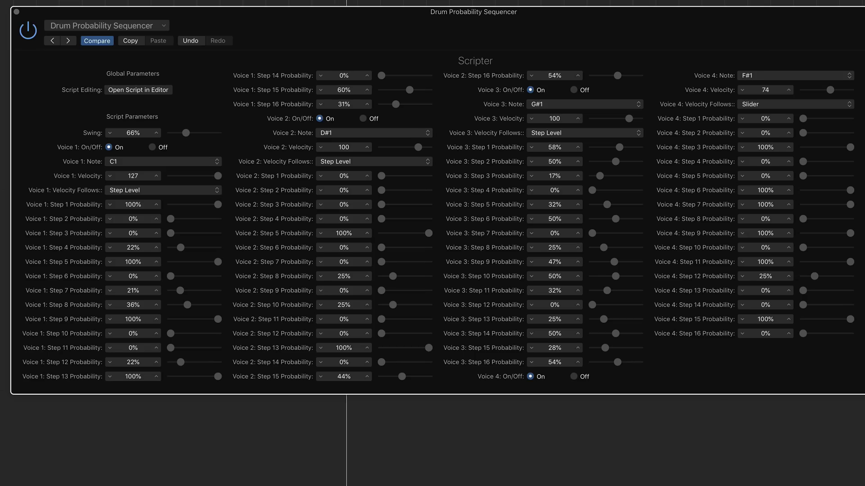
Step: Lower Voice 4 step 9 to 29% and step 6 to 30%, and reduce swing to 50%
mouse_move(851, 234)
mouse_down()
mouse_move(823, 245)
mouse_move(817, 234)
mouse_up()
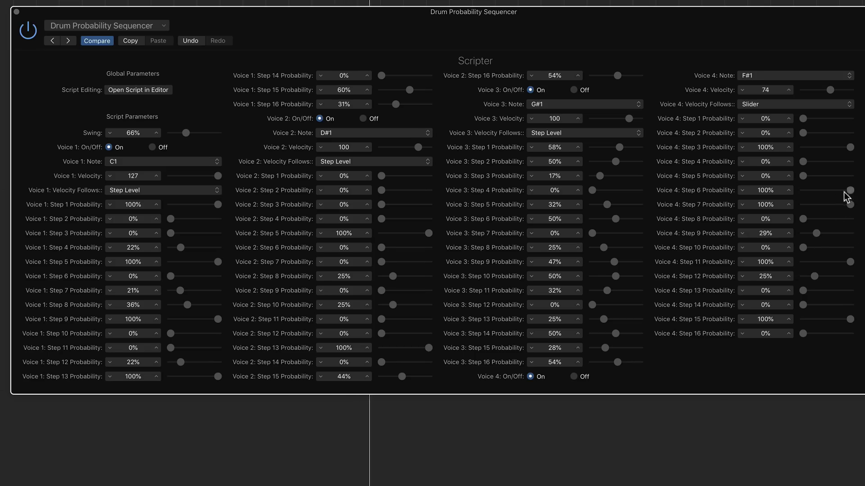
drag(845, 192, 817, 211)
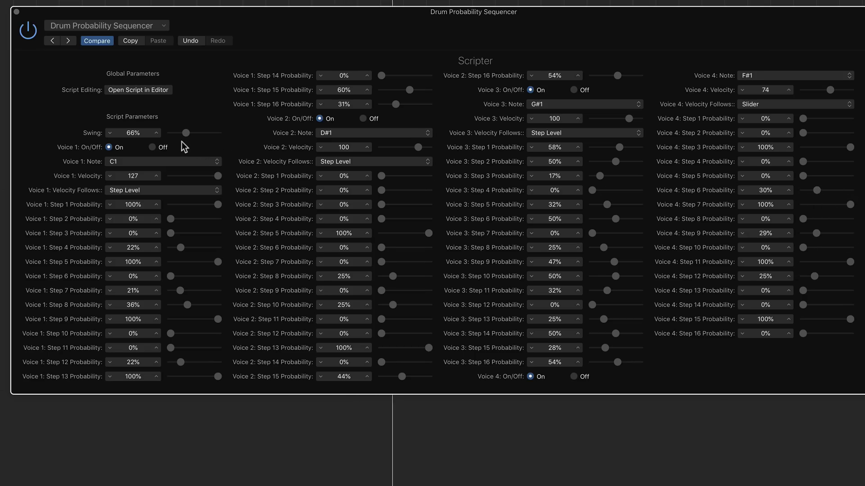
drag(185, 132, 170, 146)
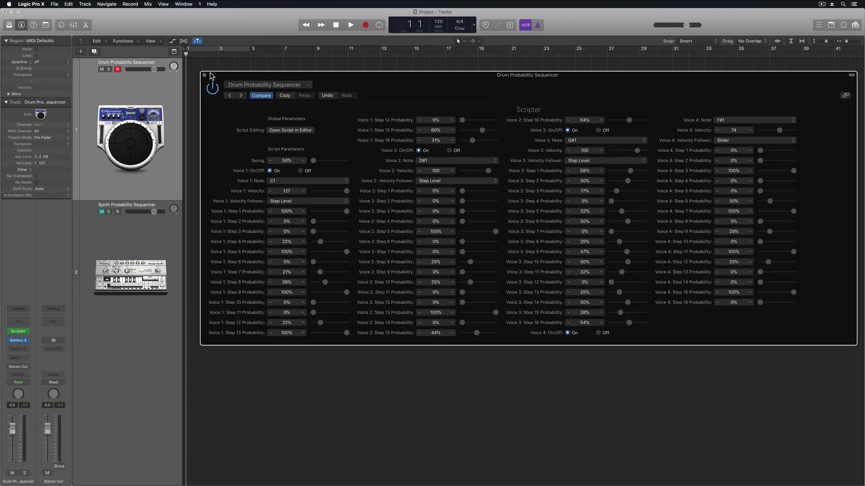
Step: Mute the drum track, record-arm the synth track, and open its Sculpture instrument window
click(205, 75)
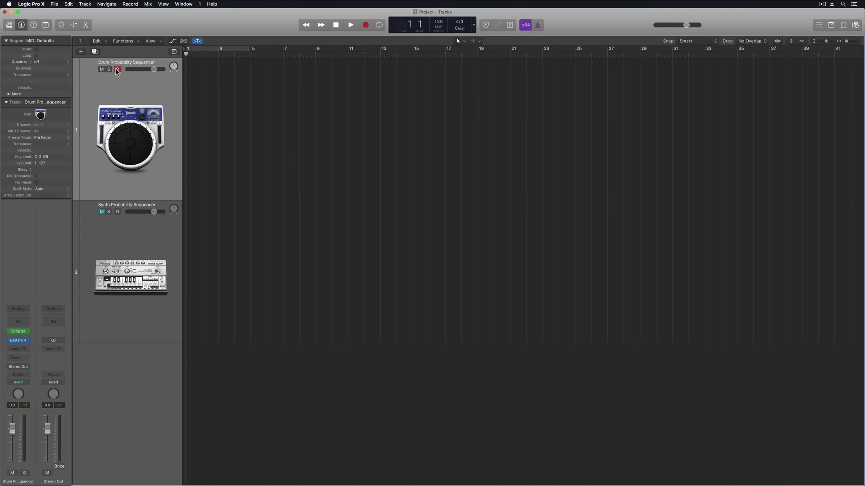
click(101, 69)
click(127, 256)
click(20, 331)
drag(243, 21, 443, 175)
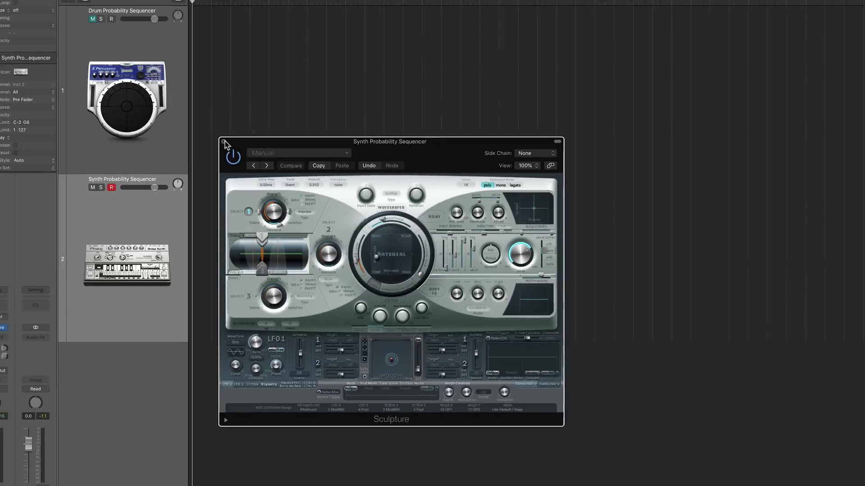
Step: Close Sculpture, open the synth track's Scripter sequencer, and edit the Voice 2 velocity value
click(267, 14)
click(18, 321)
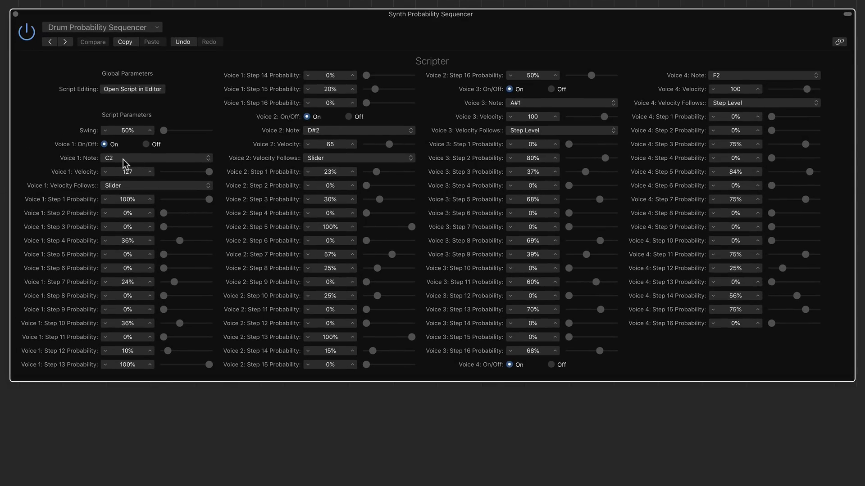
double_click(329, 144)
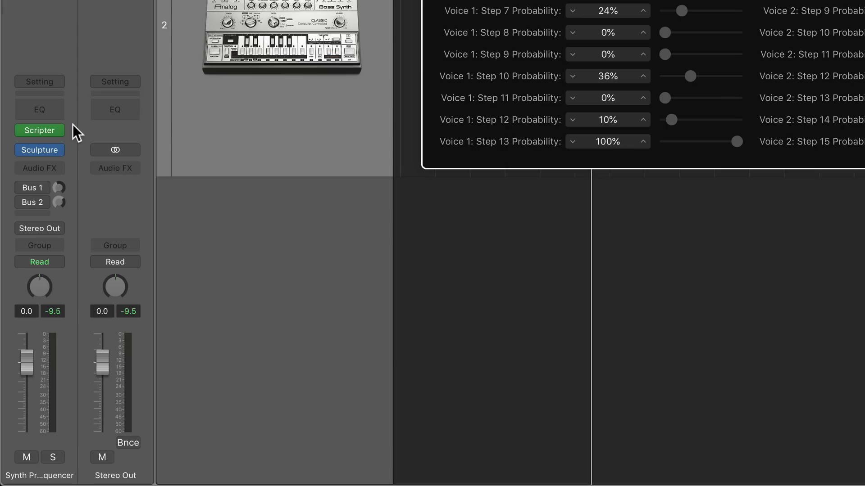
Step: Insert Chord Trigger on the synth track, switch it to Multi mode and turn on Learn
click(53, 136)
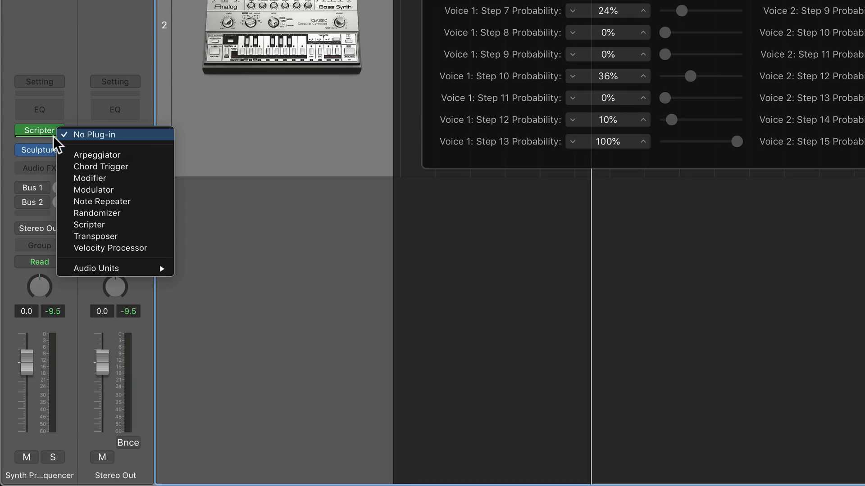
click(131, 166)
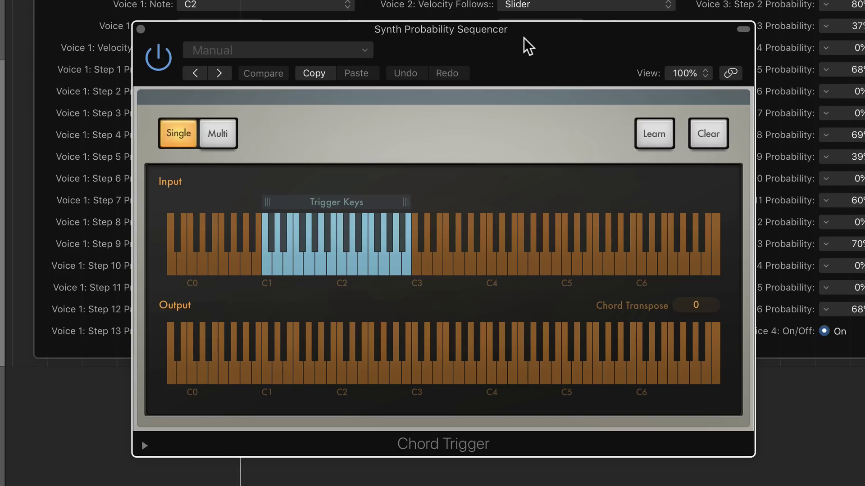
click(212, 139)
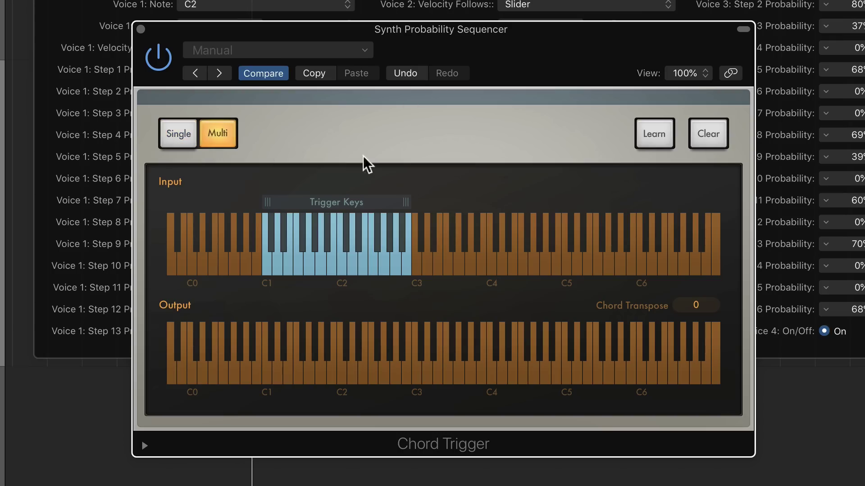
click(659, 147)
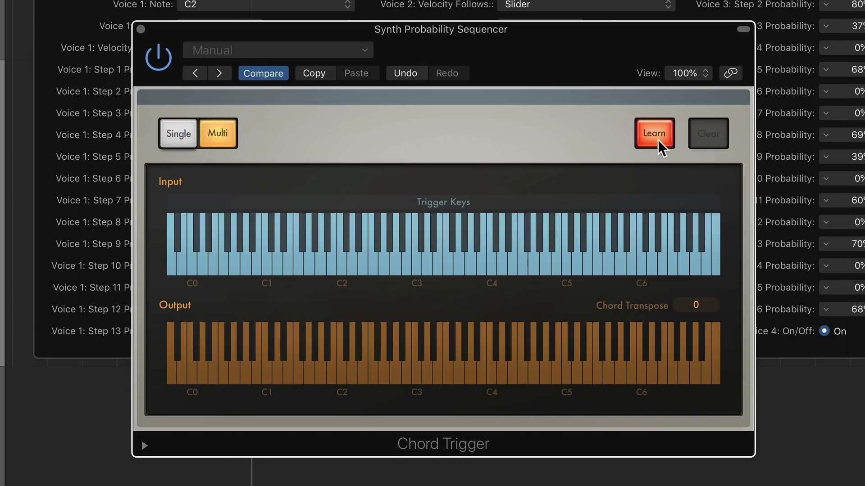
Step: Teach the C2 trigger key a four-note chord including C2, C3 and a sharp note
click(340, 272)
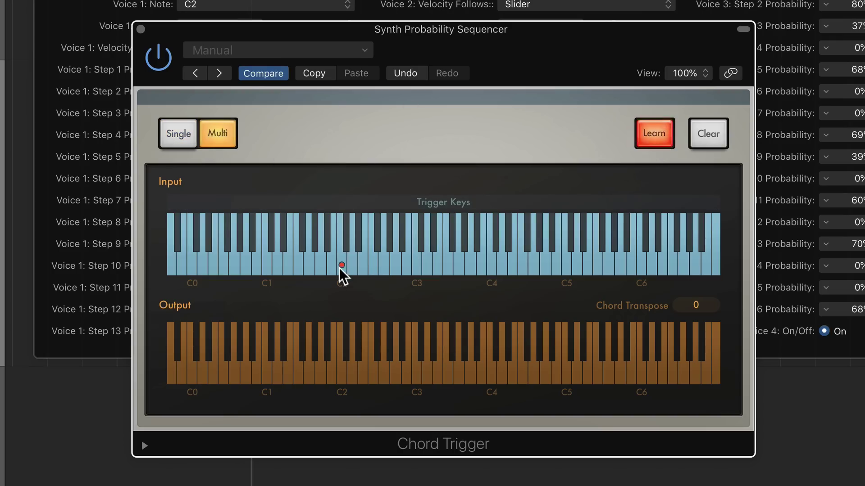
click(341, 376)
click(417, 376)
click(457, 376)
click(508, 349)
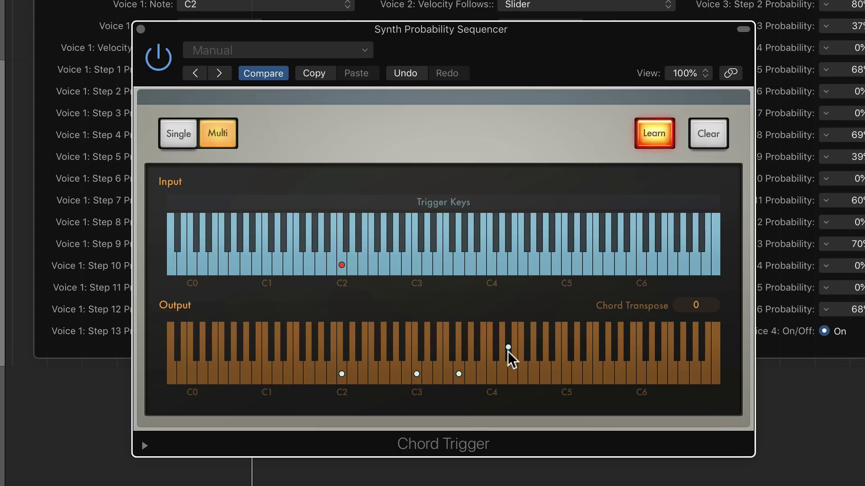
Step: Teach the E2 trigger key a chord with D#2, a low note near C1 and two more notes
click(363, 262)
click(359, 354)
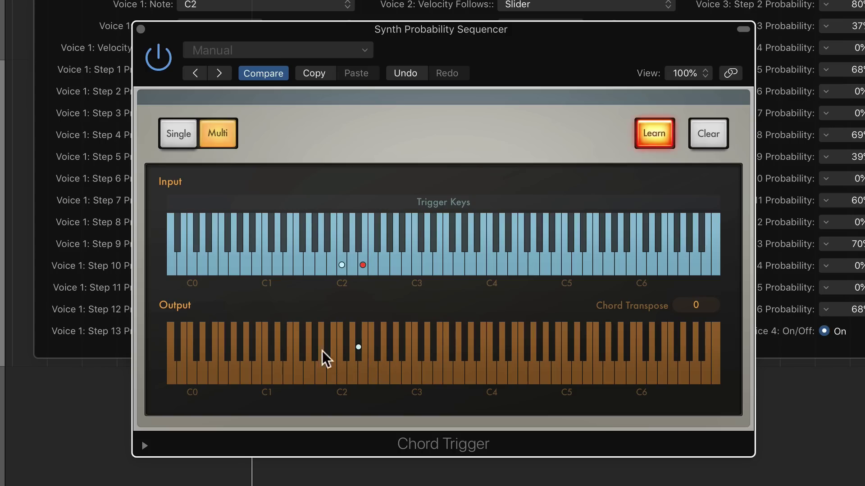
click(285, 353)
click(402, 354)
click(459, 378)
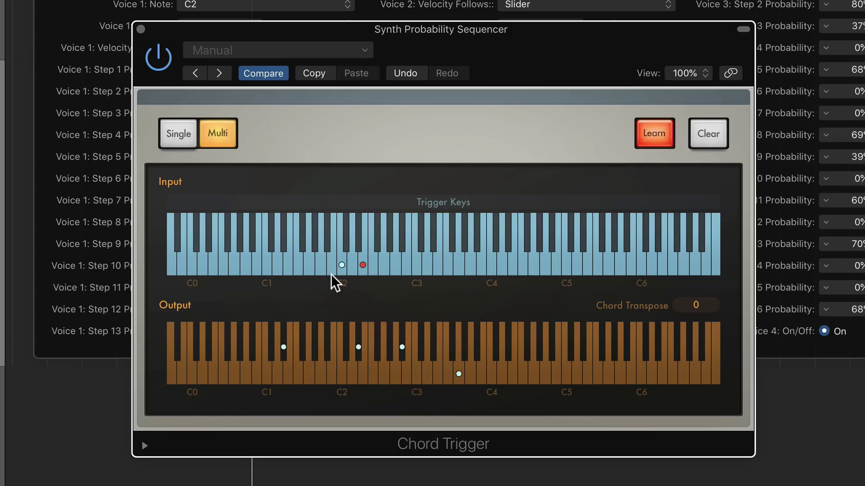
Step: Teach the black key below C2 a four-note chord reaching up near C3 and D3
click(327, 239)
click(327, 349)
click(253, 350)
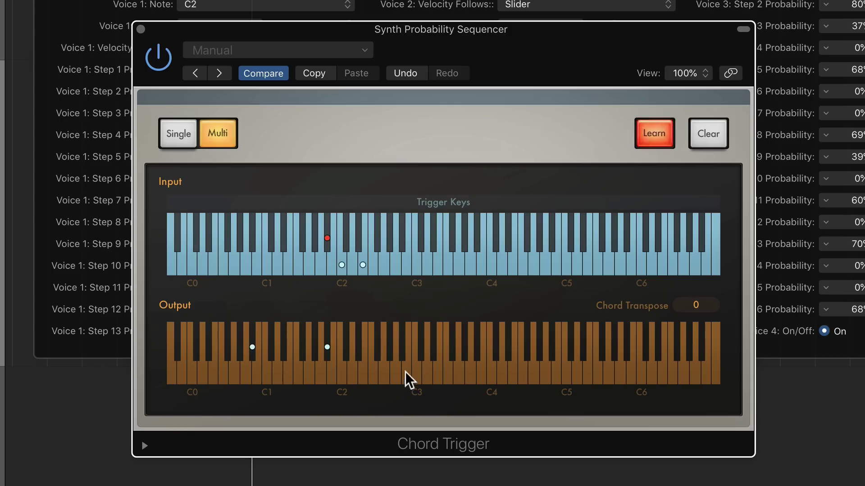
click(428, 378)
click(447, 374)
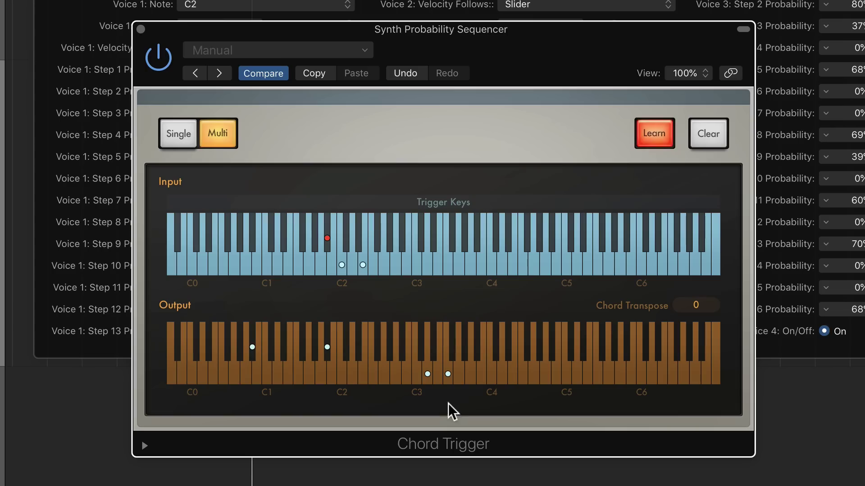
Step: Teach the F2 trigger key a four-note chord topped by a note near D#3
click(376, 267)
click(373, 374)
click(298, 374)
click(417, 374)
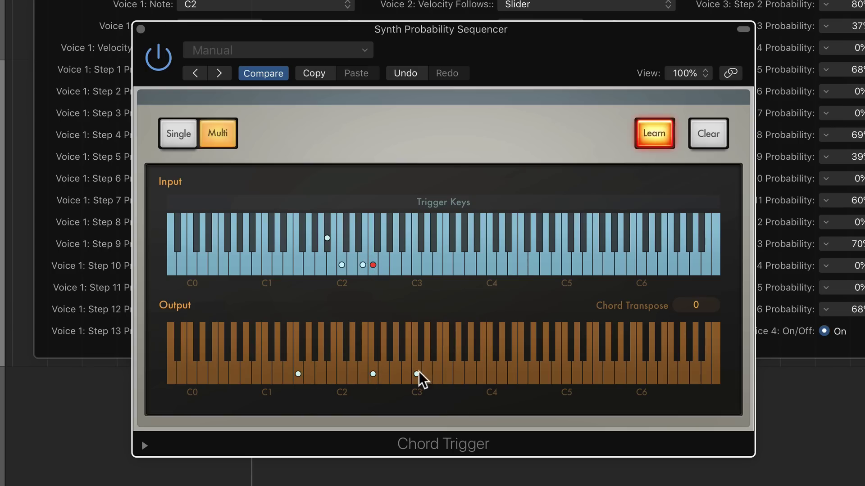
click(470, 374)
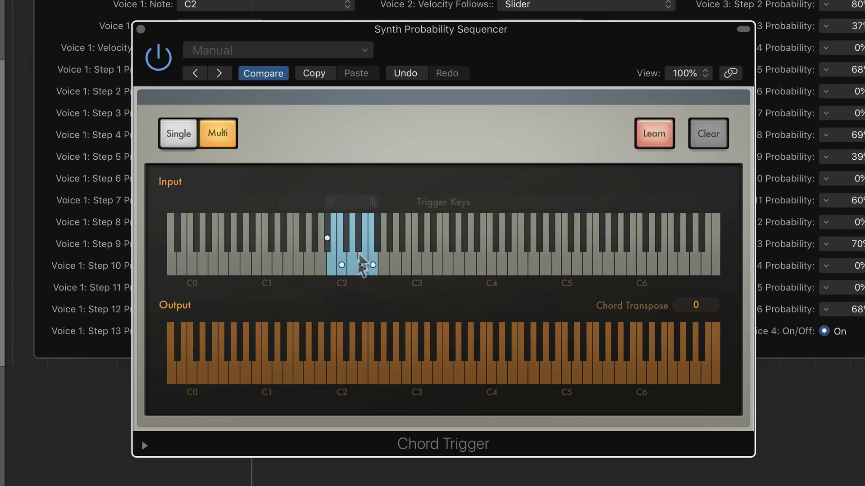
Step: Add D#2 as a trigger key with a three-note chord from a low note upward
click(363, 265)
click(358, 239)
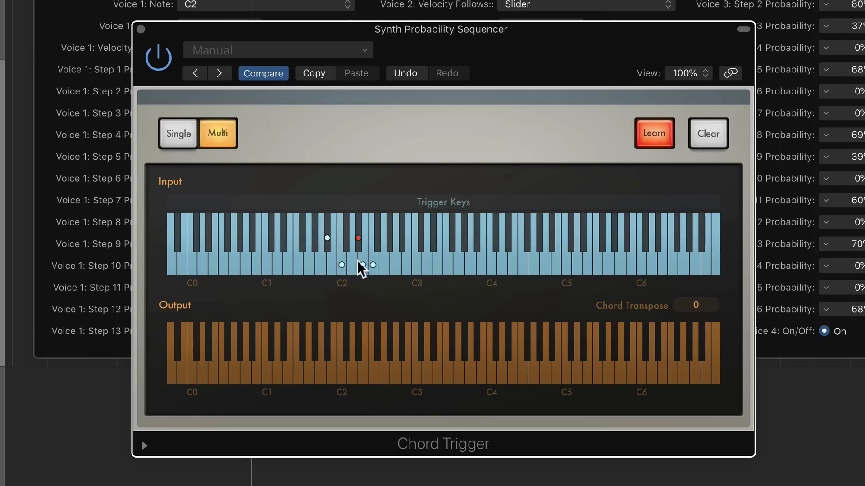
click(284, 347)
click(383, 374)
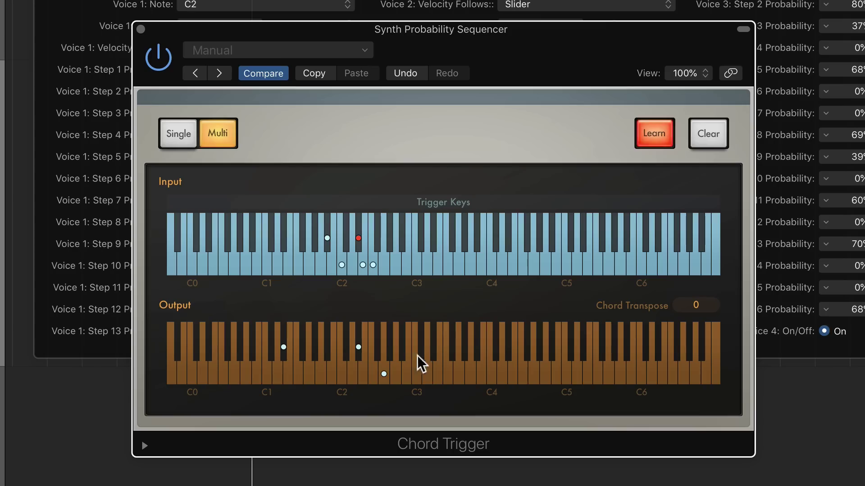
click(433, 347)
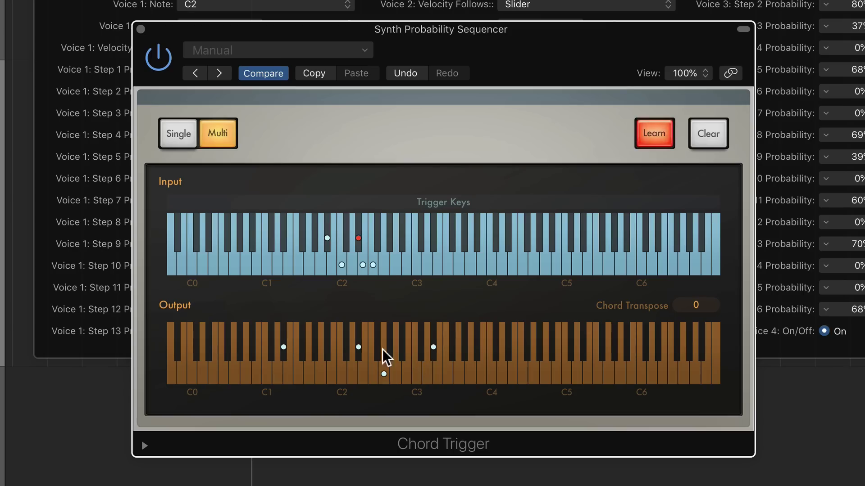
Step: Check the chords on the E2, C2, D#2, below-C2 and F2 triggers, then stop learning
click(363, 265)
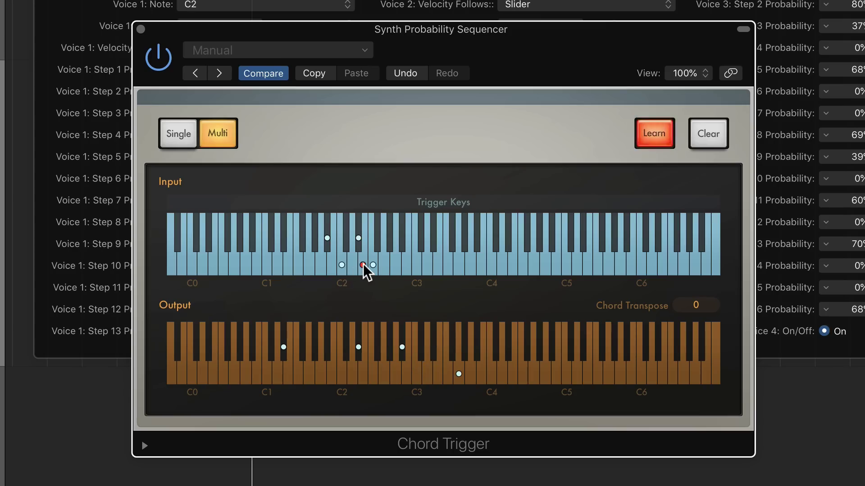
click(342, 266)
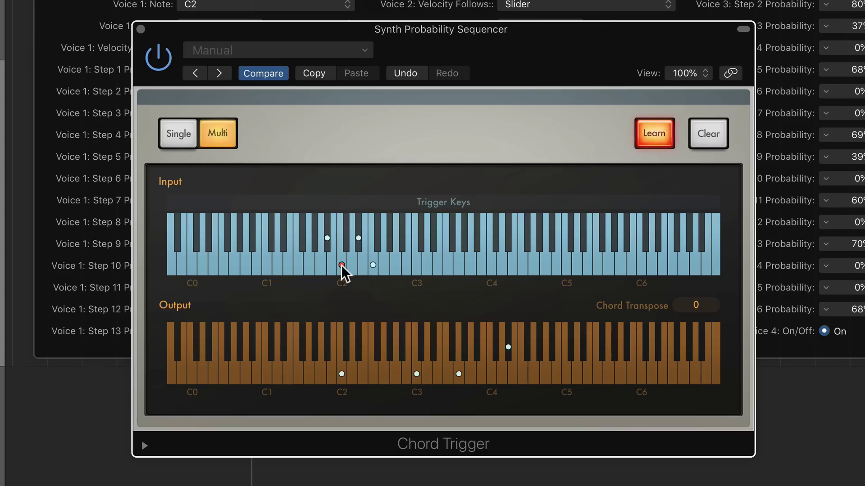
click(358, 239)
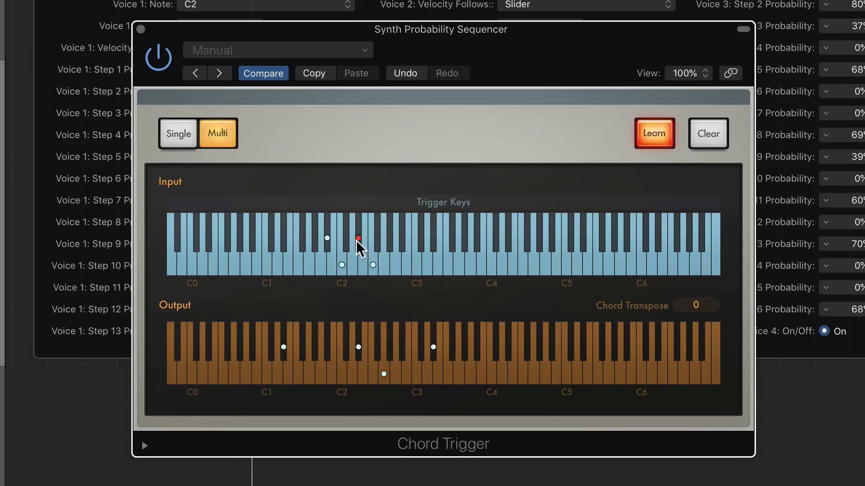
click(327, 240)
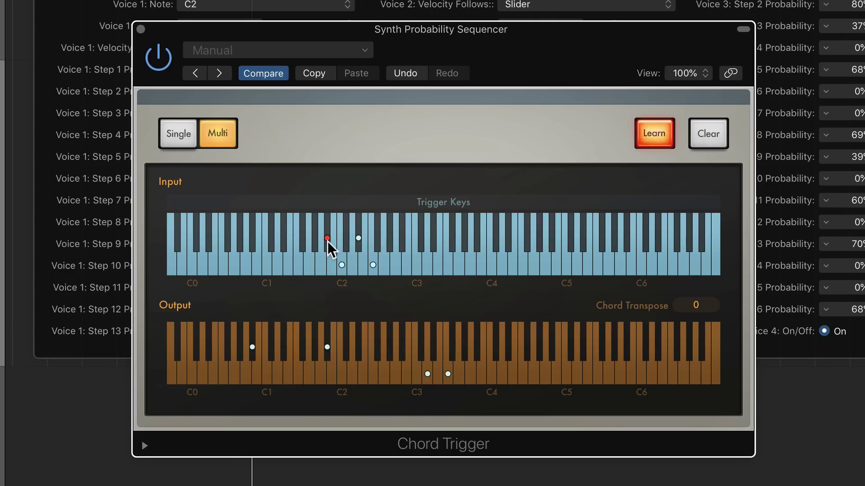
click(374, 265)
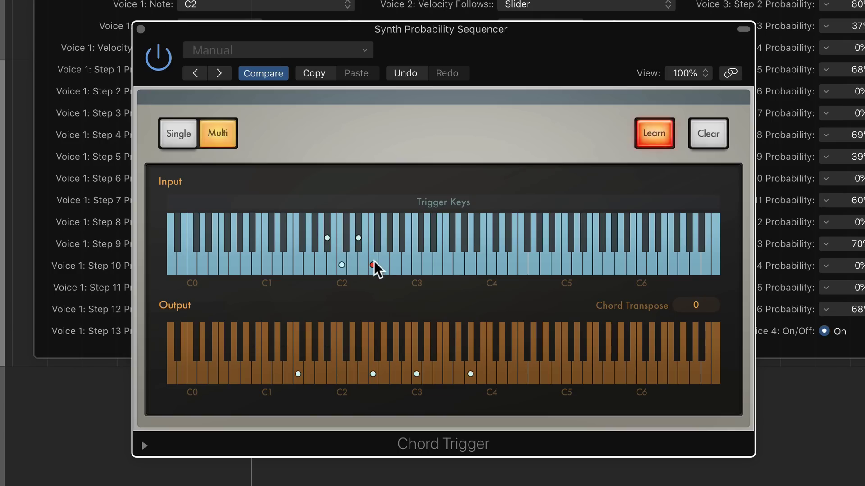
click(654, 136)
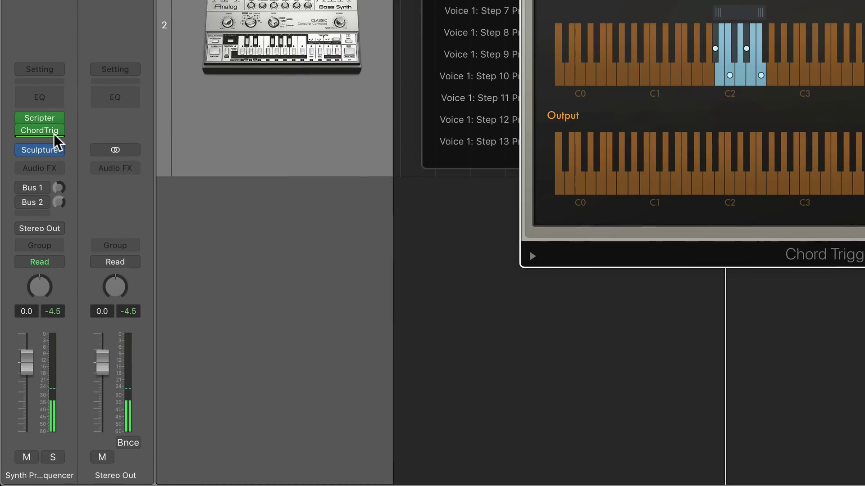
Step: Insert a latched Arpeggiator after Chord Trigger with up/down order, variation 3 and 3-octave range
click(0, 323)
click(96, 157)
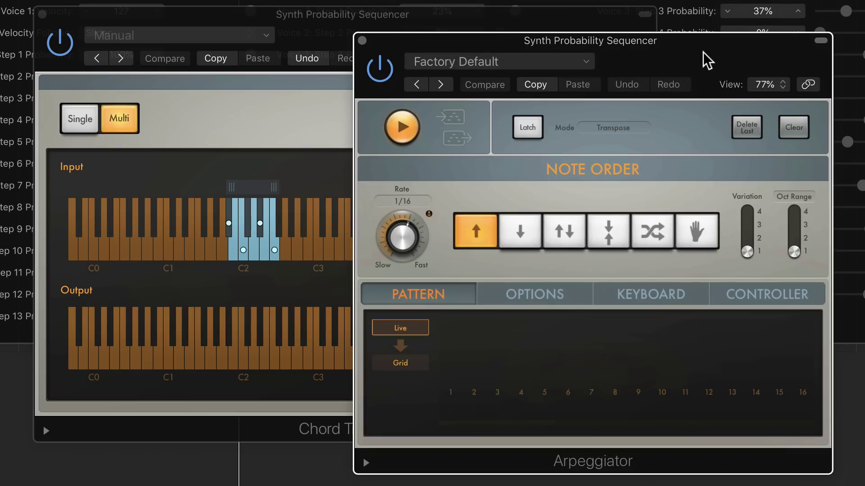
click(530, 135)
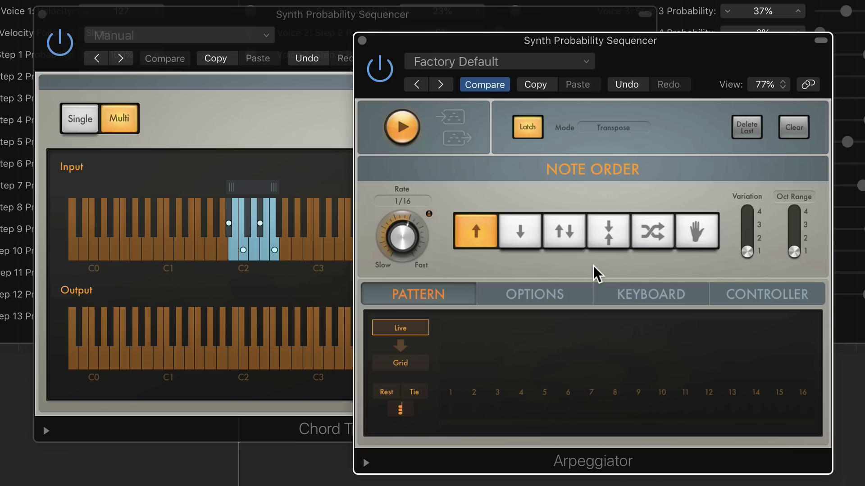
click(563, 245)
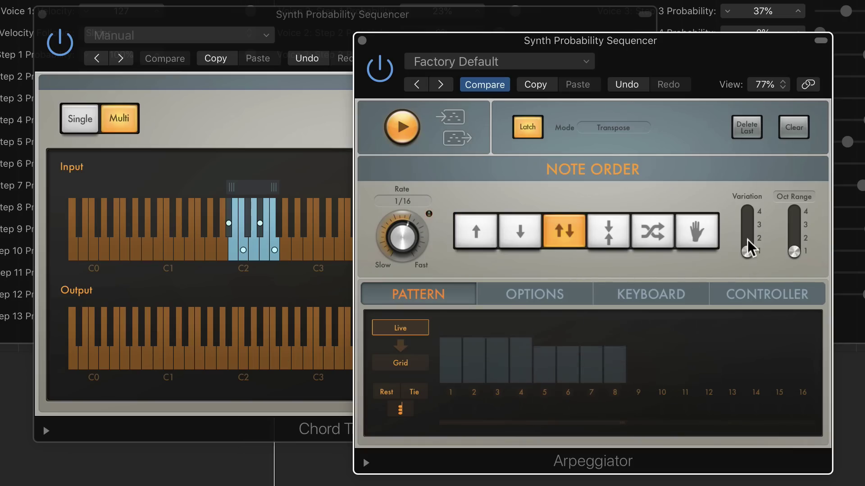
drag(747, 247, 747, 224)
drag(793, 251, 793, 225)
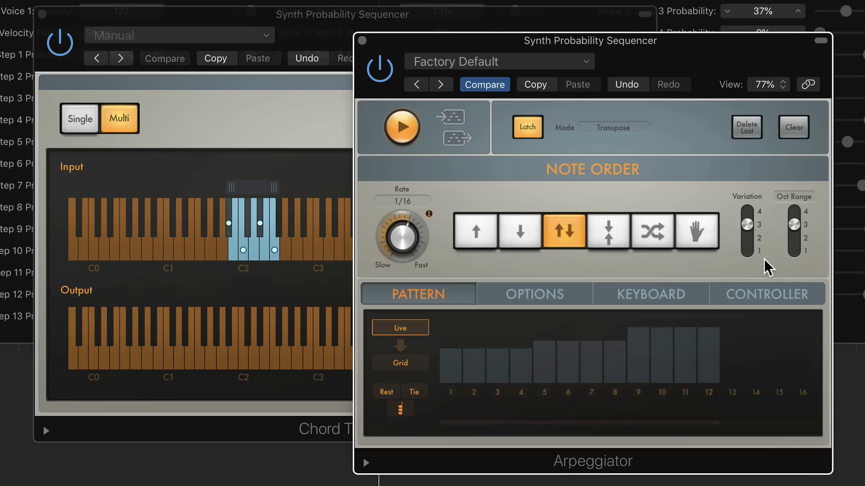
Step: Shorten note length to 32 %, then settle on up/down order, 2-octave range and 1/8 rate
click(559, 301)
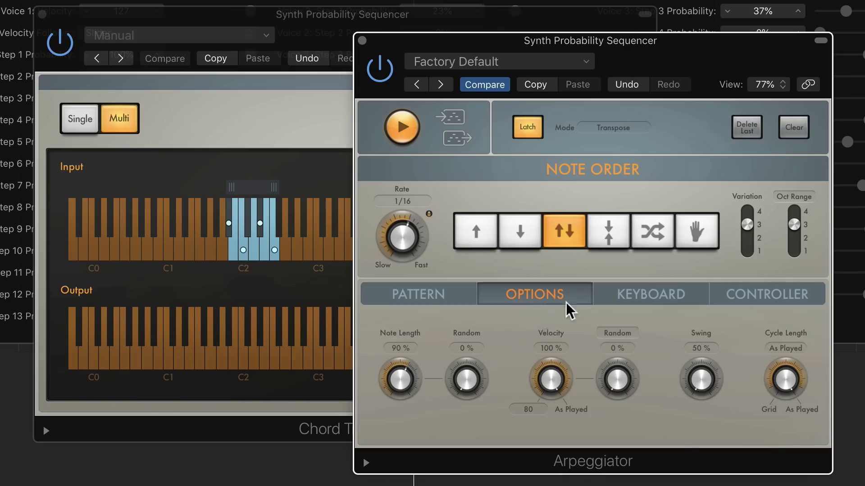
drag(405, 374, 407, 421)
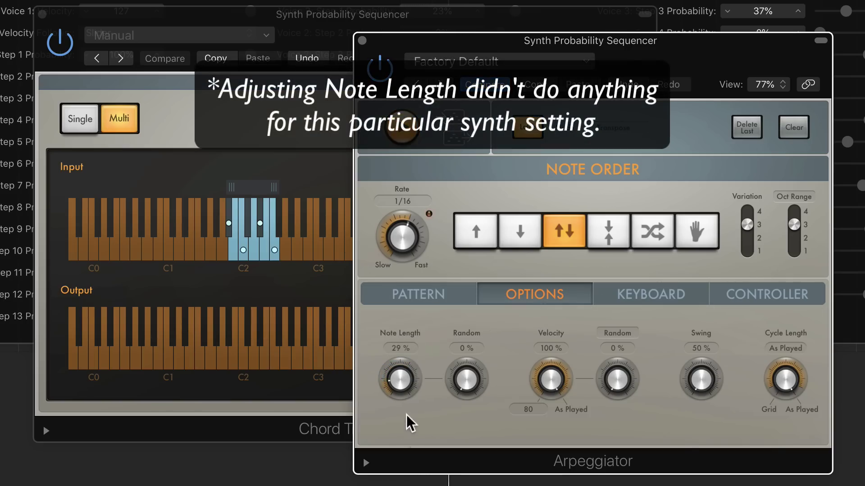
click(463, 297)
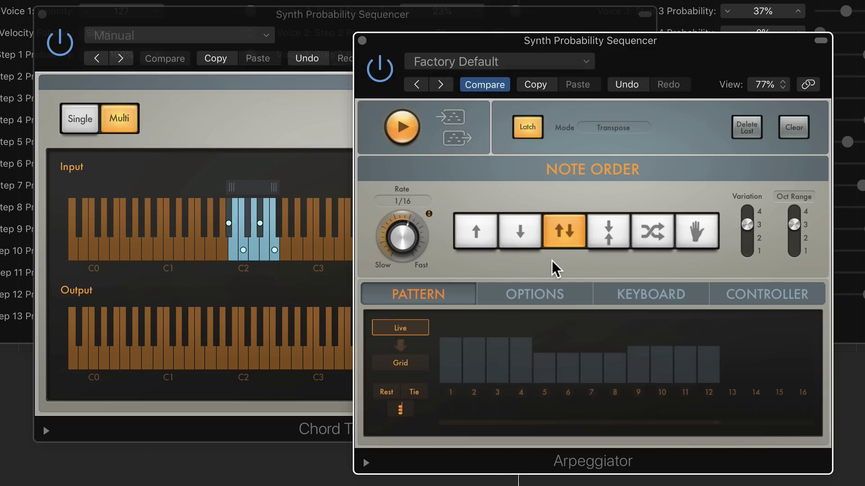
click(605, 243)
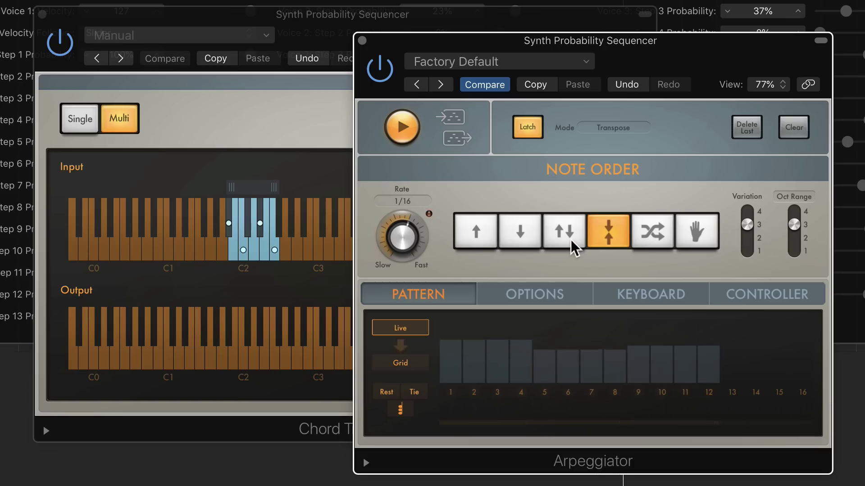
drag(795, 225, 794, 238)
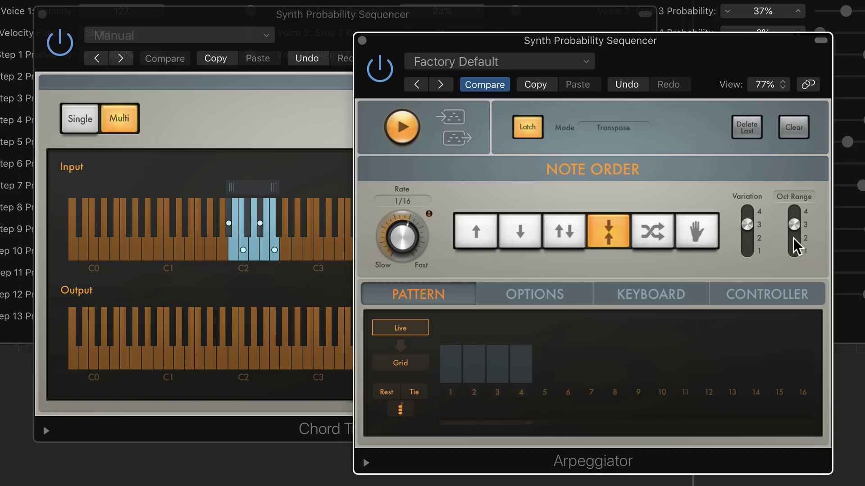
click(564, 231)
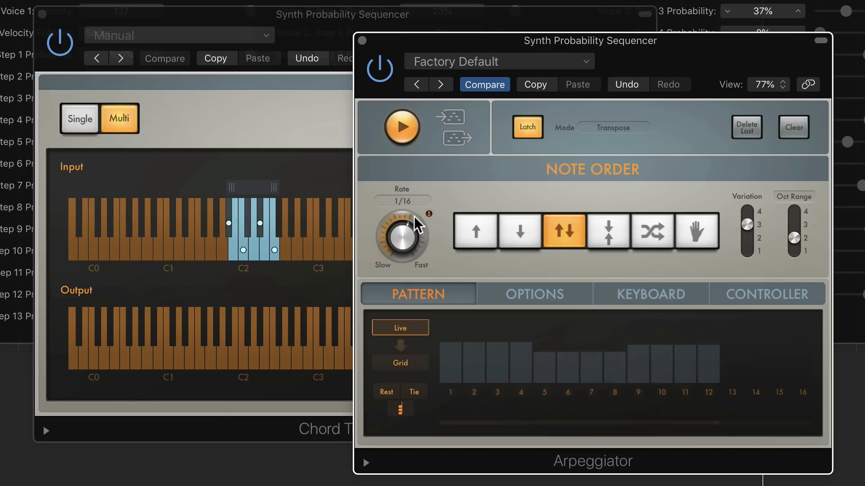
drag(407, 232, 411, 247)
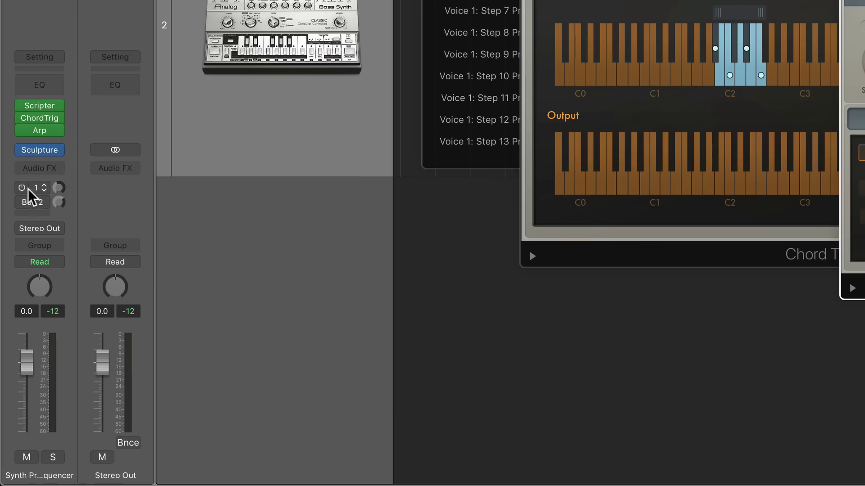
Step: Send the synth to Bus 1 and lower the wet mix of Delay Designer on Aux 1
click(30, 192)
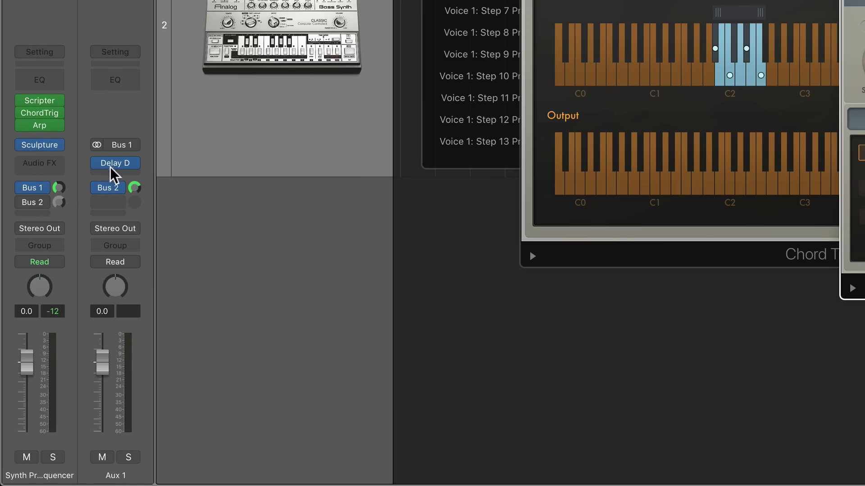
click(122, 163)
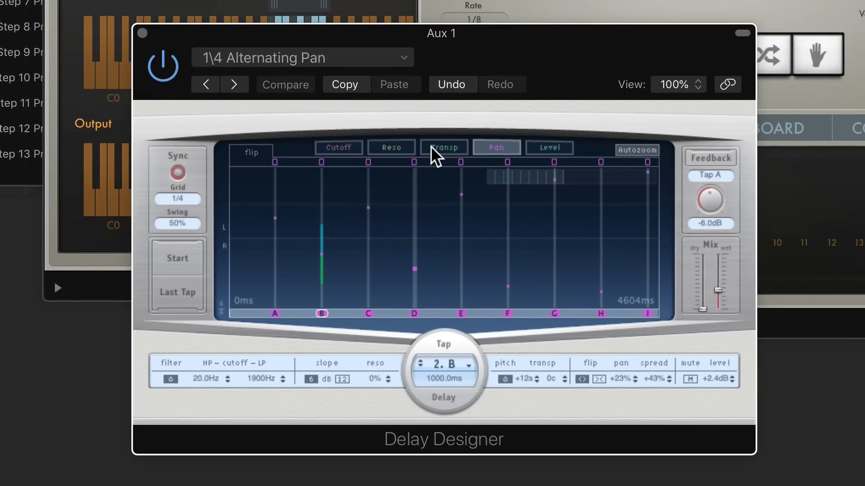
click(549, 150)
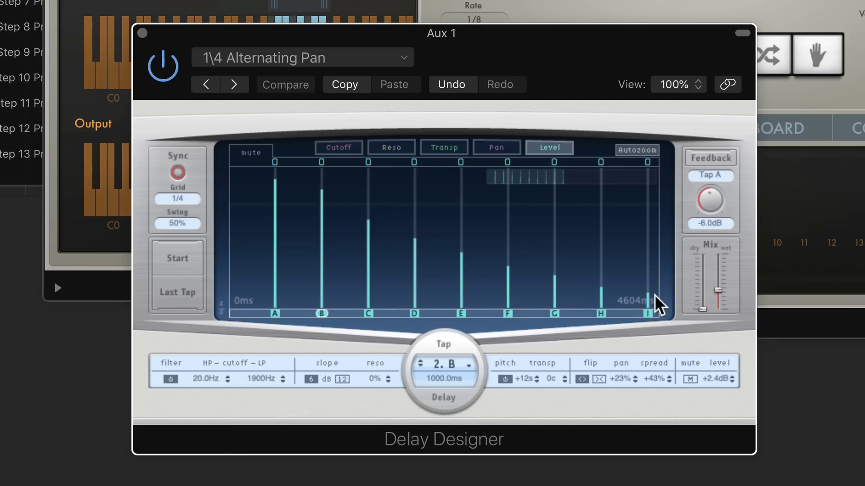
drag(710, 294, 725, 282)
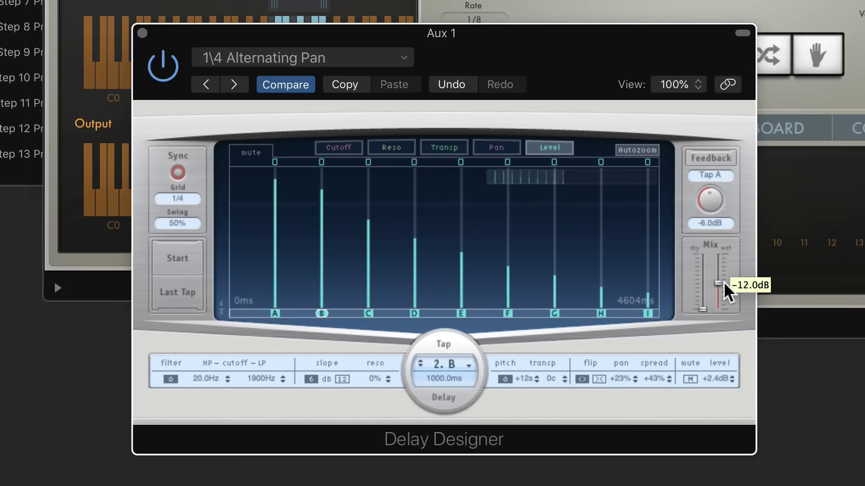
Step: Transpose delay tap B up 12 semitones and tap D down 5 semitones
click(454, 150)
drag(321, 223, 323, 191)
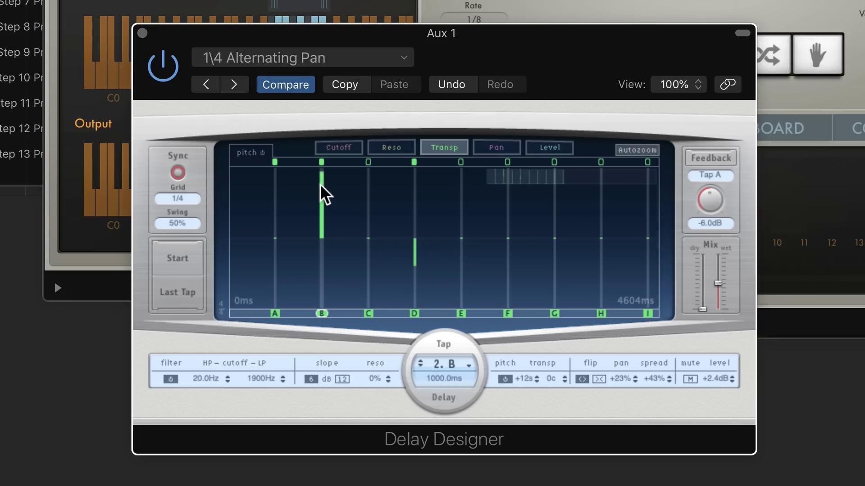
drag(325, 194, 321, 169)
click(415, 257)
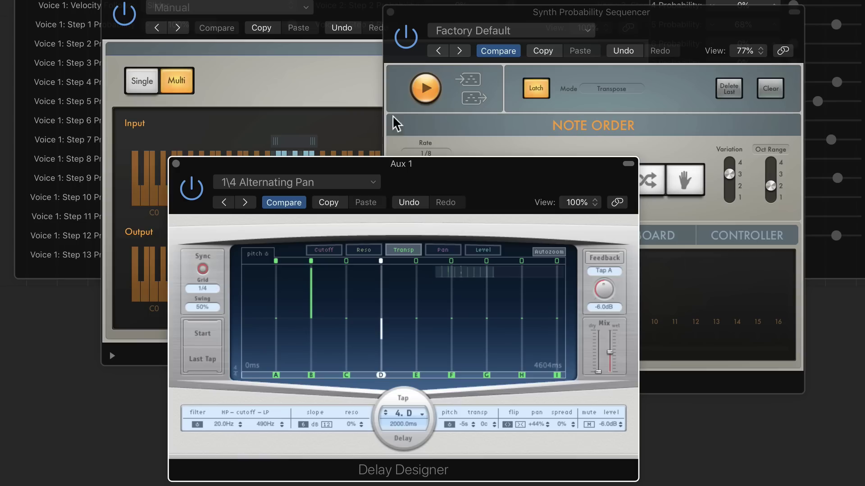
Step: Restart the Arpeggiator, return its rate to 1/16, and add a second synth send to Bus 2
click(430, 92)
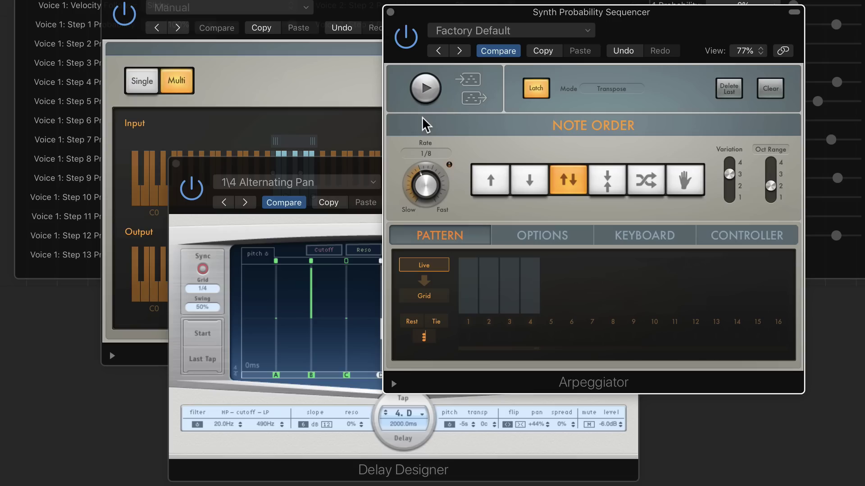
click(425, 89)
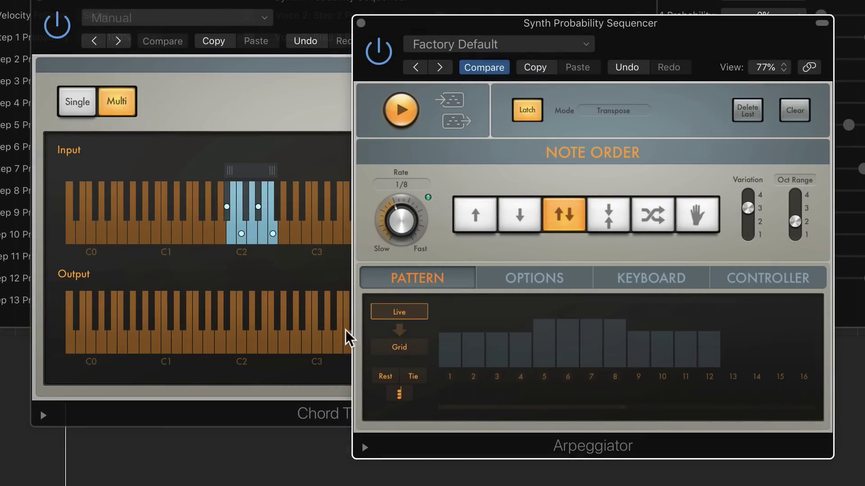
drag(405, 232, 432, 209)
key(space)
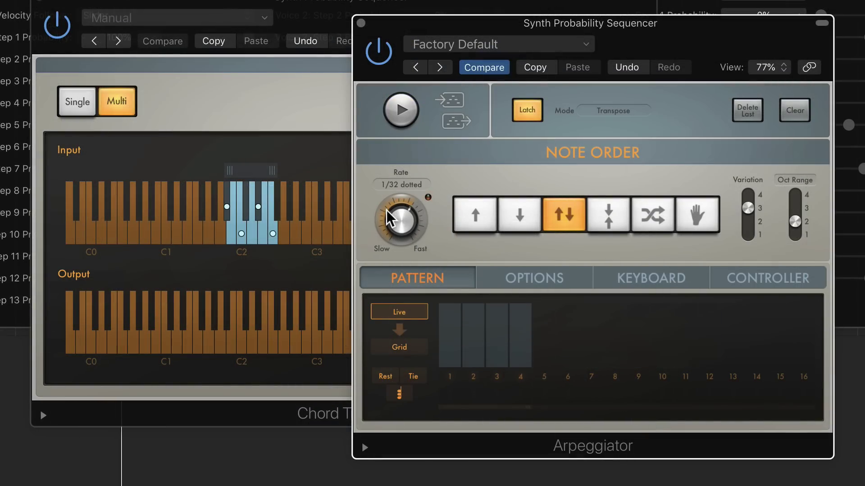
key(space)
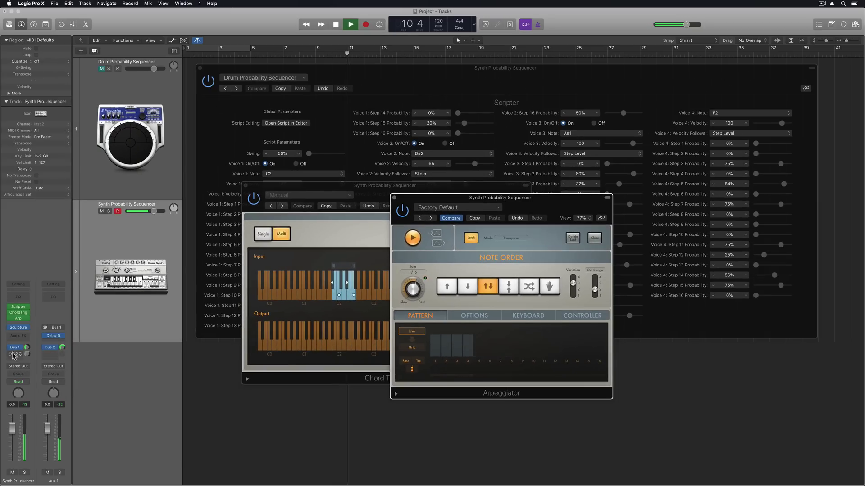
click(14, 354)
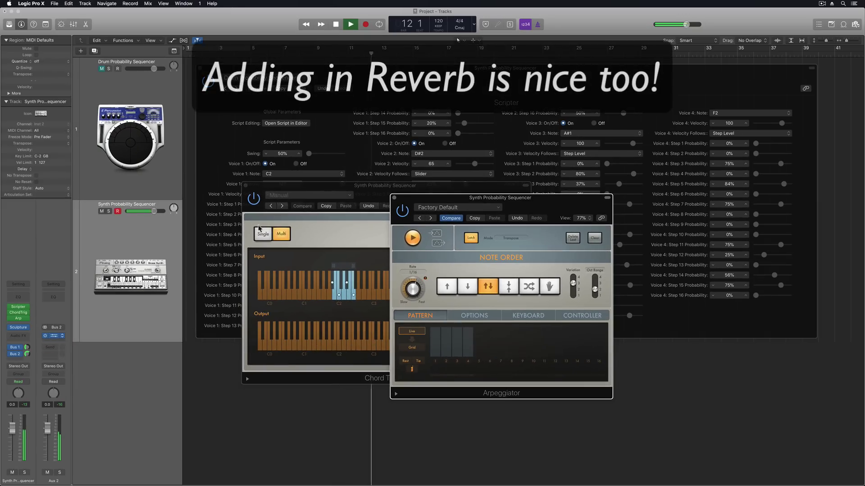
Step: Open Aux 2's Space Designer (05.1s Shimmering Plate) and rearrange it beside the Arpeggiator and Chord Trigger windows
click(53, 336)
drag(237, 35, 331, 287)
drag(566, 199, 759, 251)
drag(499, 201, 577, 234)
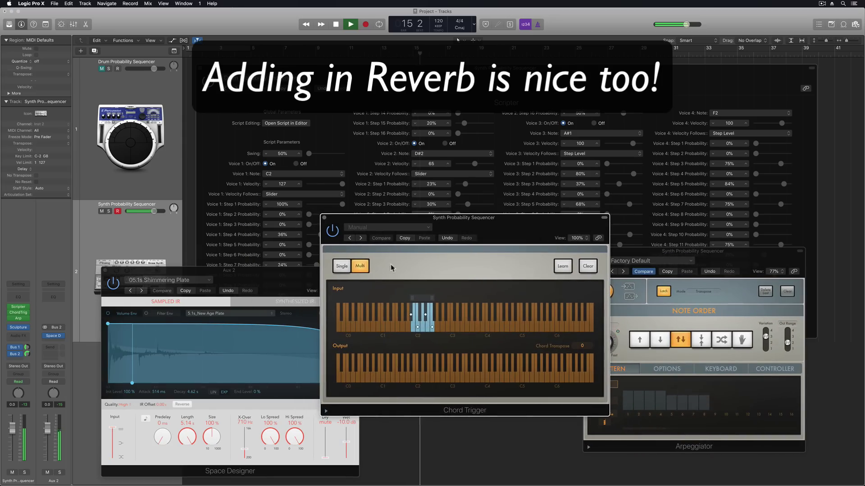
click(361, 163)
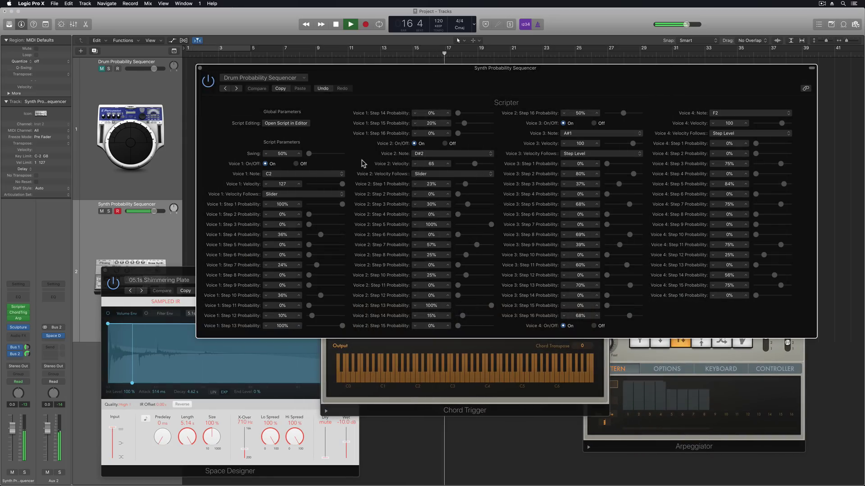
Step: Stop playback, return to the start of the song and play again
click(175, 272)
key(space)
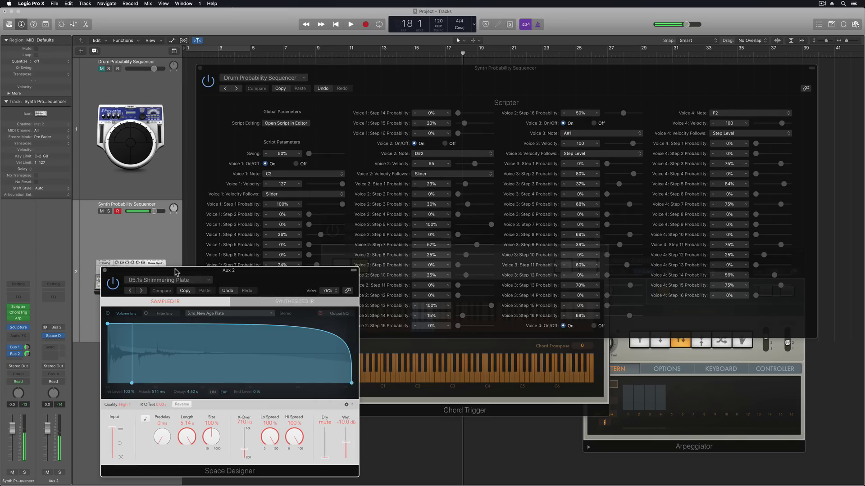
click(361, 75)
key(Return)
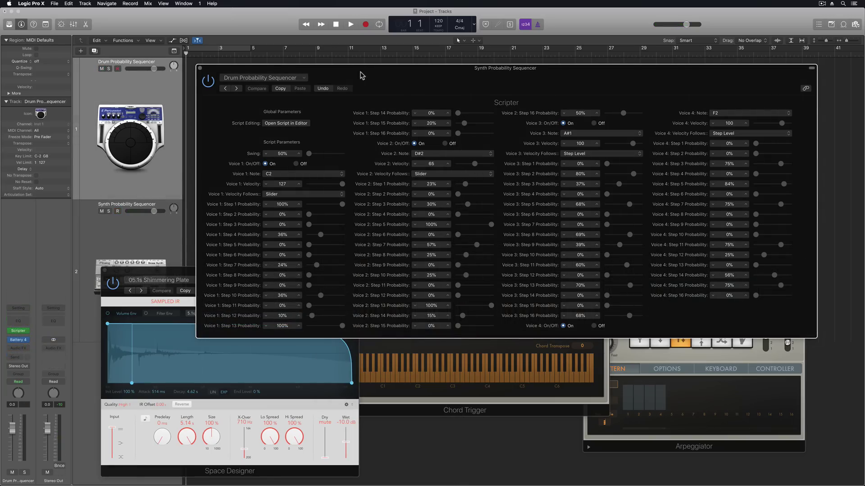
key(space)
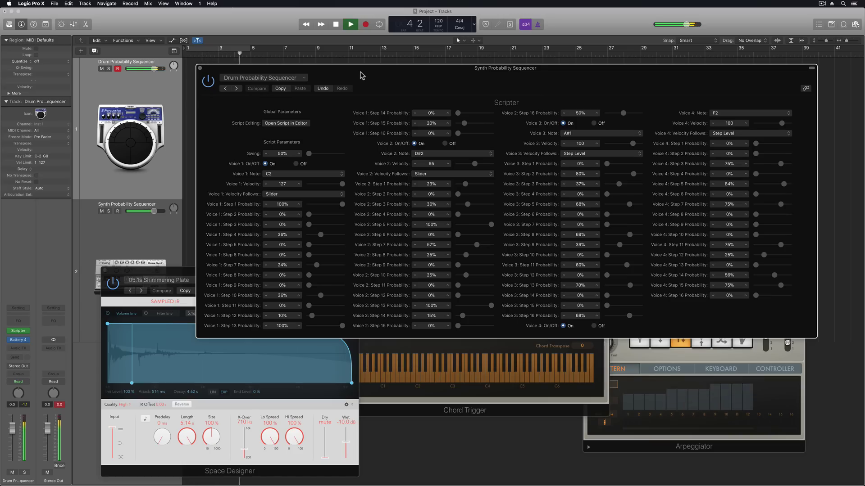
Step: Lower the Stereo Out level to -1.5 dB and bring Chord Trigger and Arpeggiator forward
drag(46, 435, 44, 437)
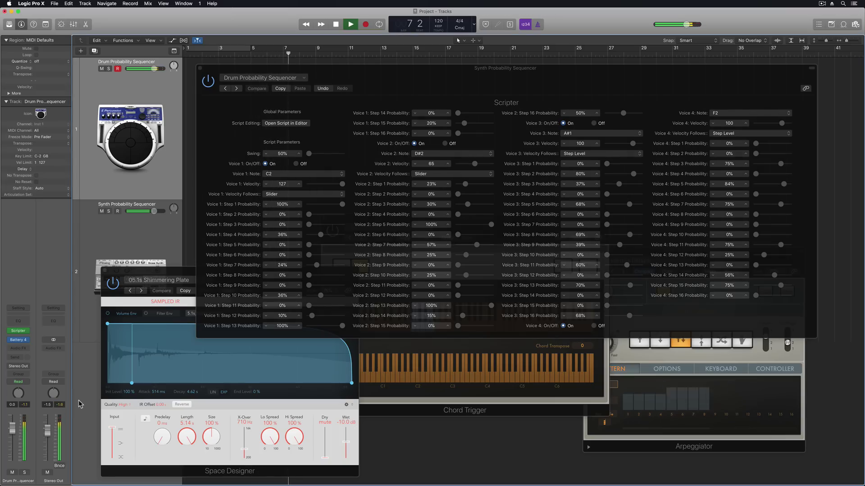
click(405, 411)
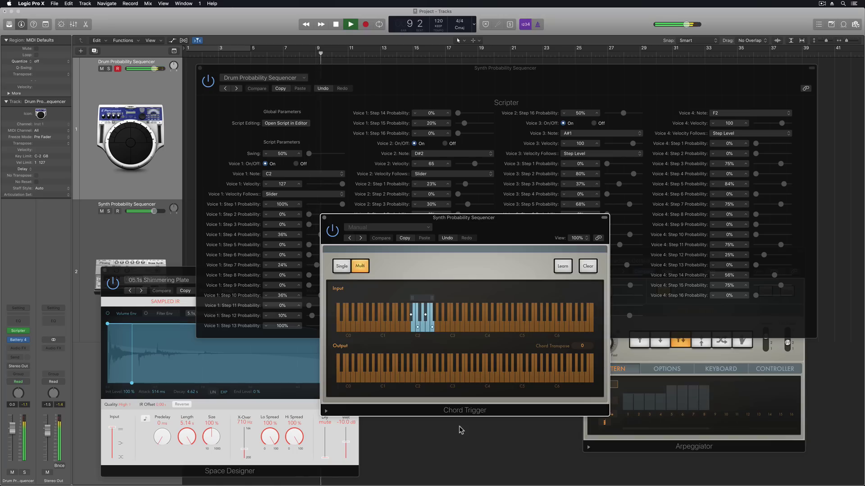
click(611, 438)
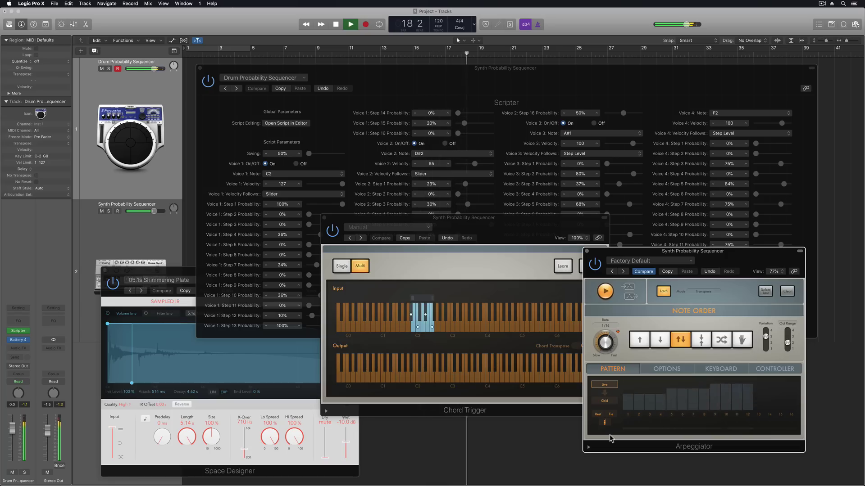
Step: Stop playback at bar 18 and nudge the Drum Probability Sequencer window down and right
key(space)
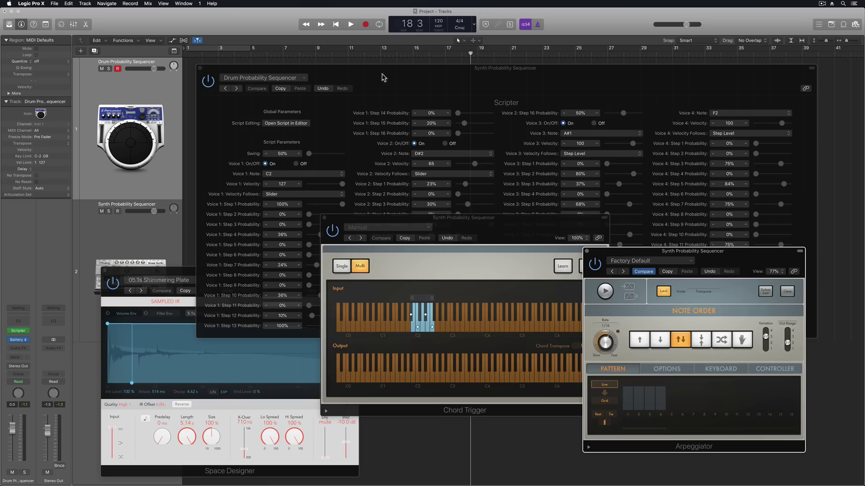
mouse_move(386, 81)
mouse_down()
mouse_move(458, 274)
mouse_move(376, 70)
mouse_move(382, 82)
mouse_up()
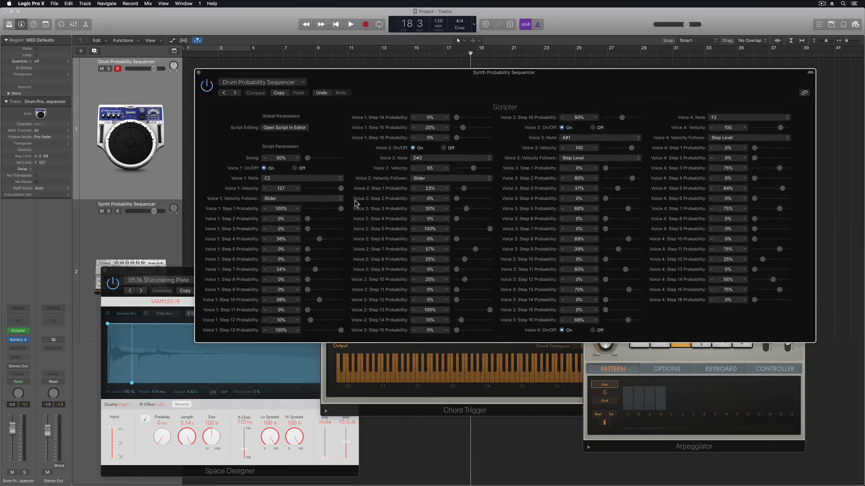
Step: Bring Chord Trigger, Space Designer and the drum sequencer forward in turn, ending on Chord Trigger
click(482, 410)
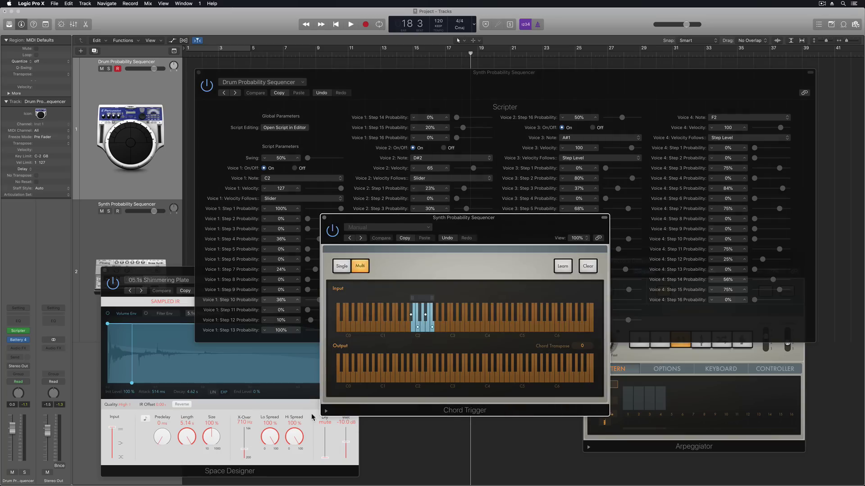
click(392, 409)
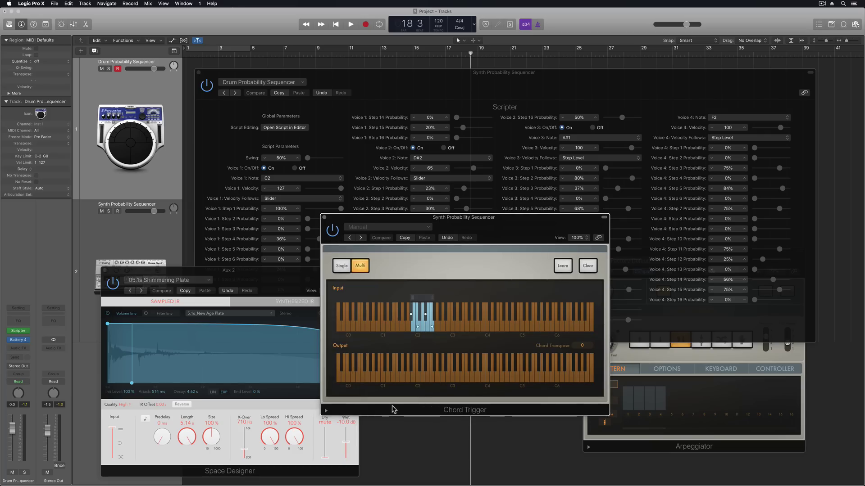
click(489, 148)
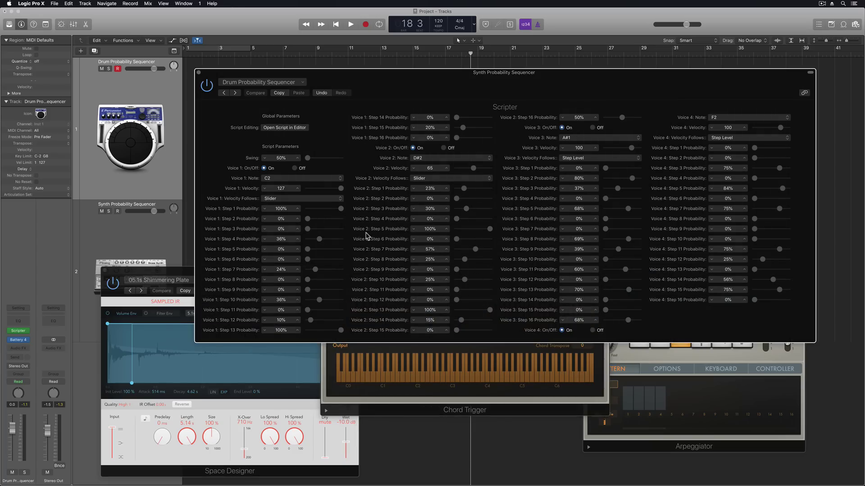
click(384, 391)
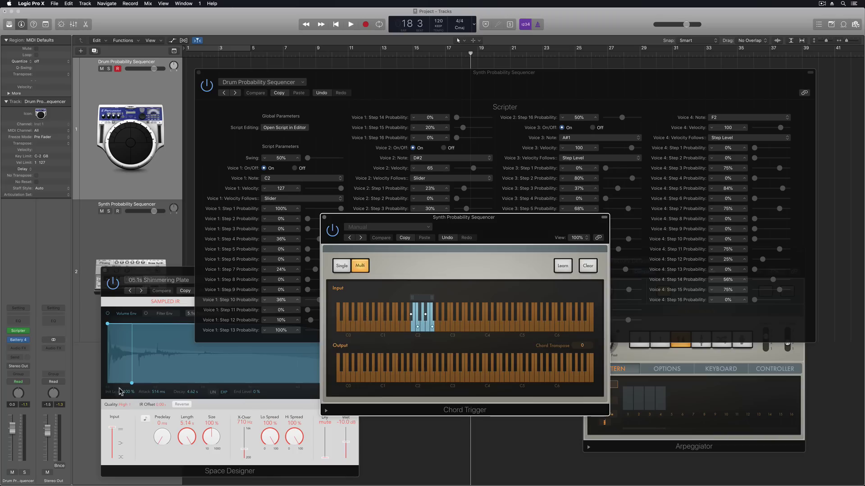